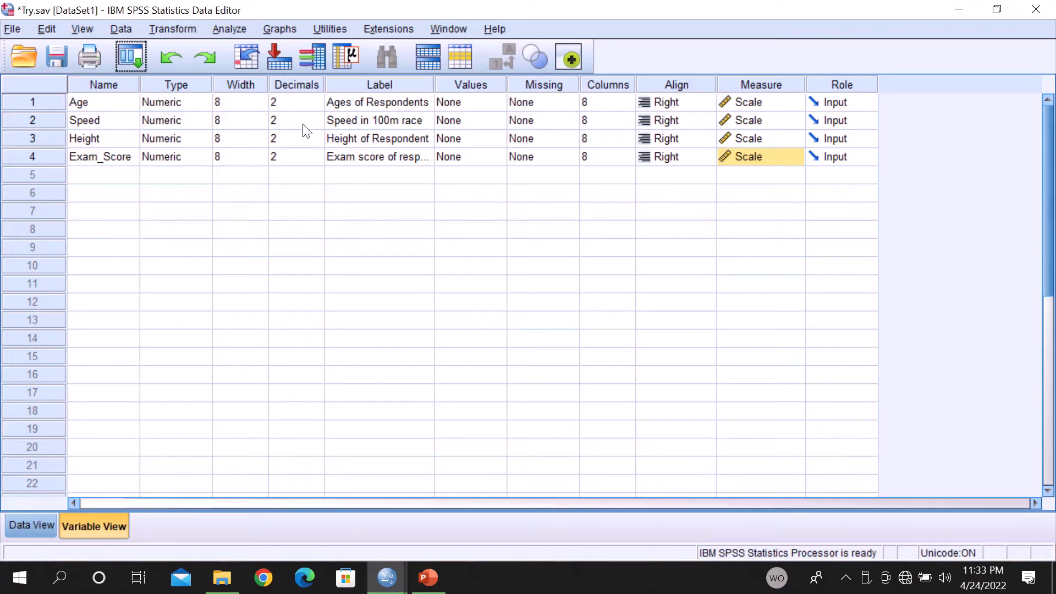
# Step: Start a Descriptives analysis from the data view with variables listed by name, and add Exam_Score as the variable to analyse
pyautogui.click(38, 516)
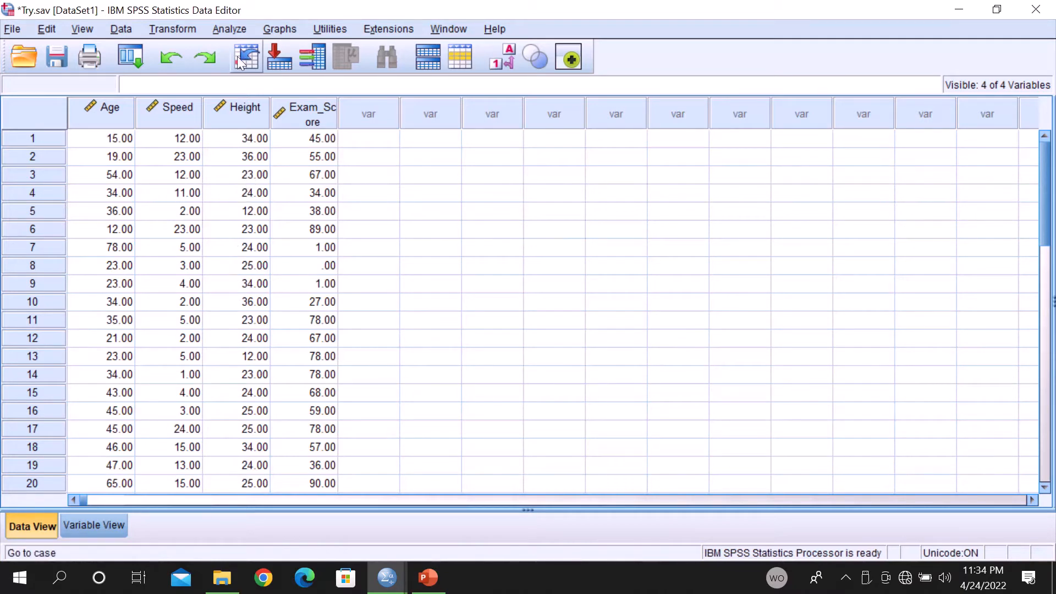
pyautogui.click(230, 29)
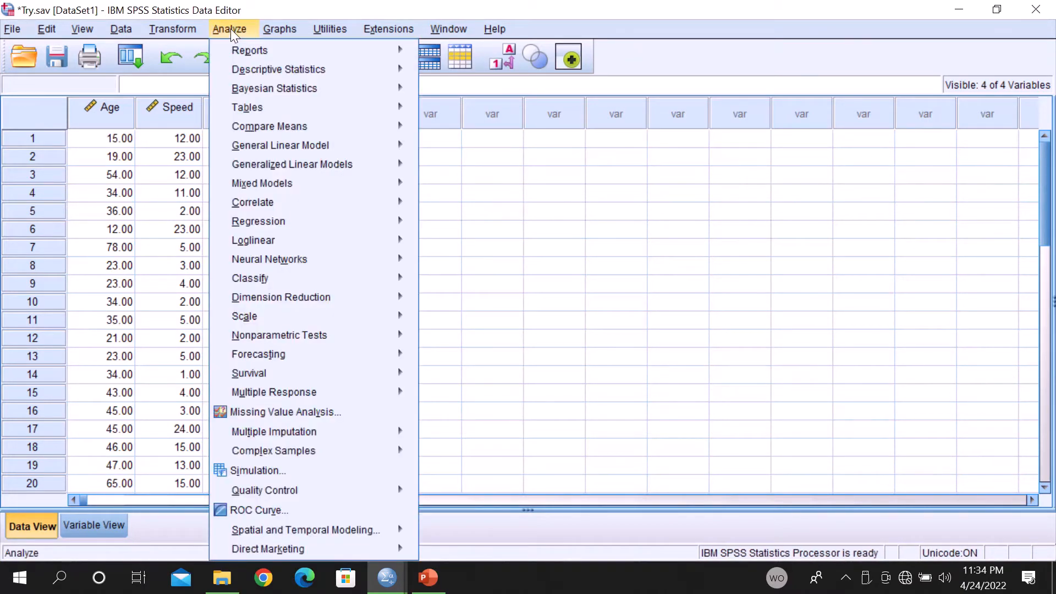
pyautogui.moveTo(269, 68)
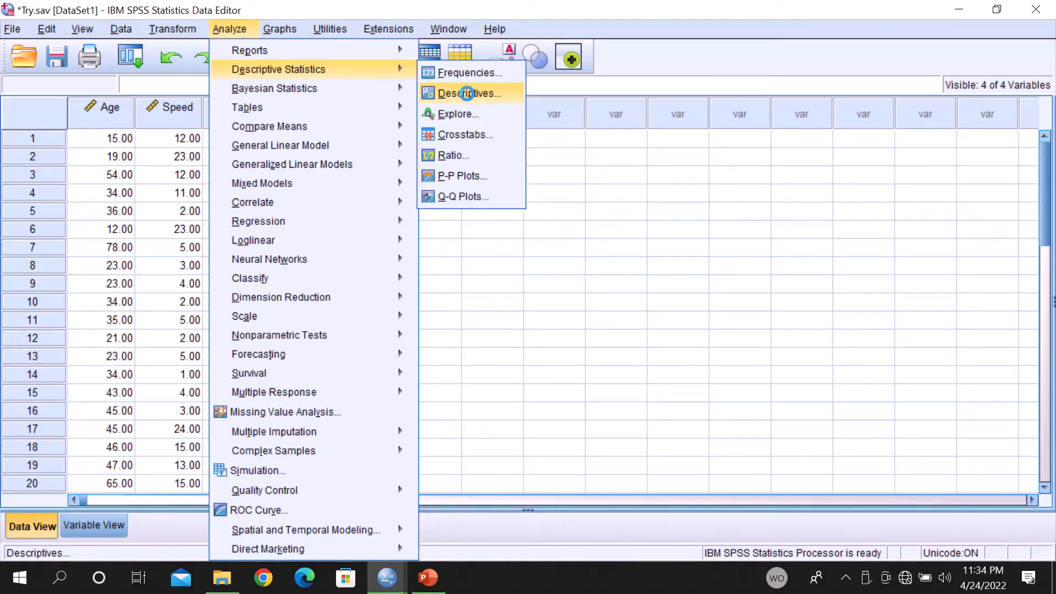
pyautogui.click(467, 93)
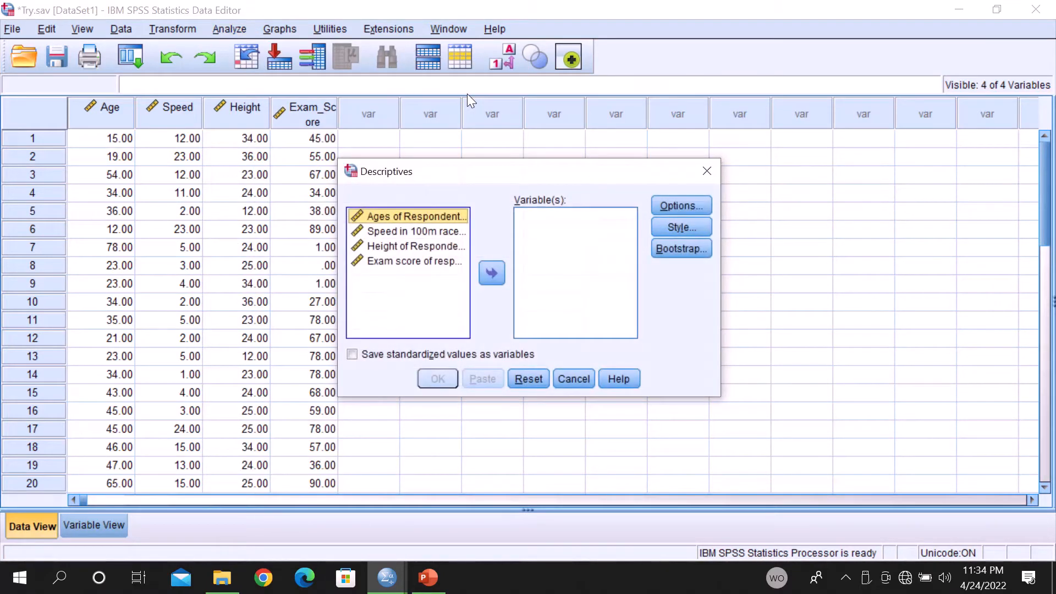
pyautogui.click(399, 284)
pyautogui.rightClick(401, 286)
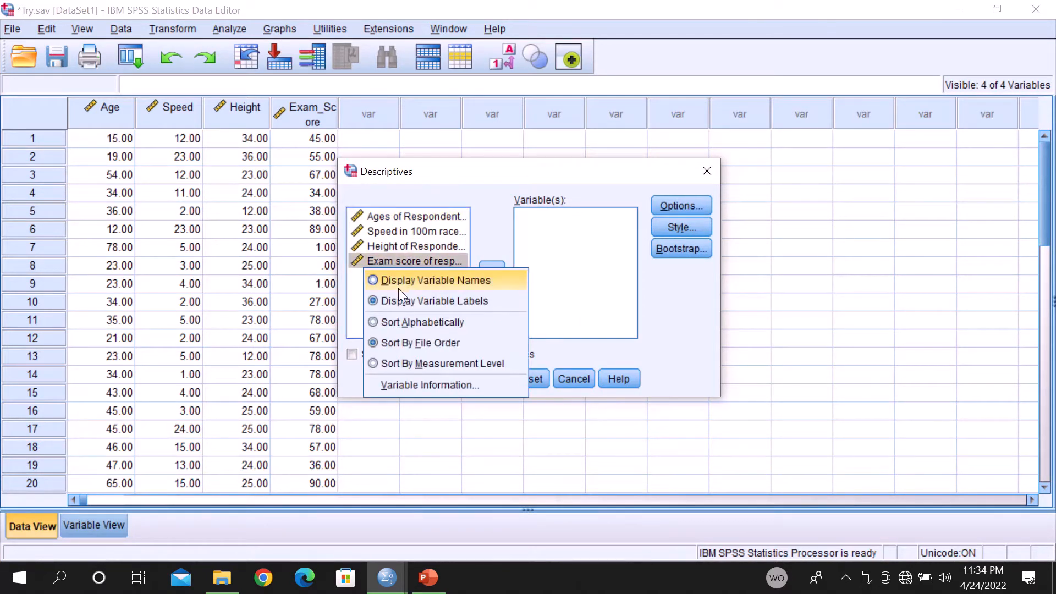
pyautogui.click(403, 277)
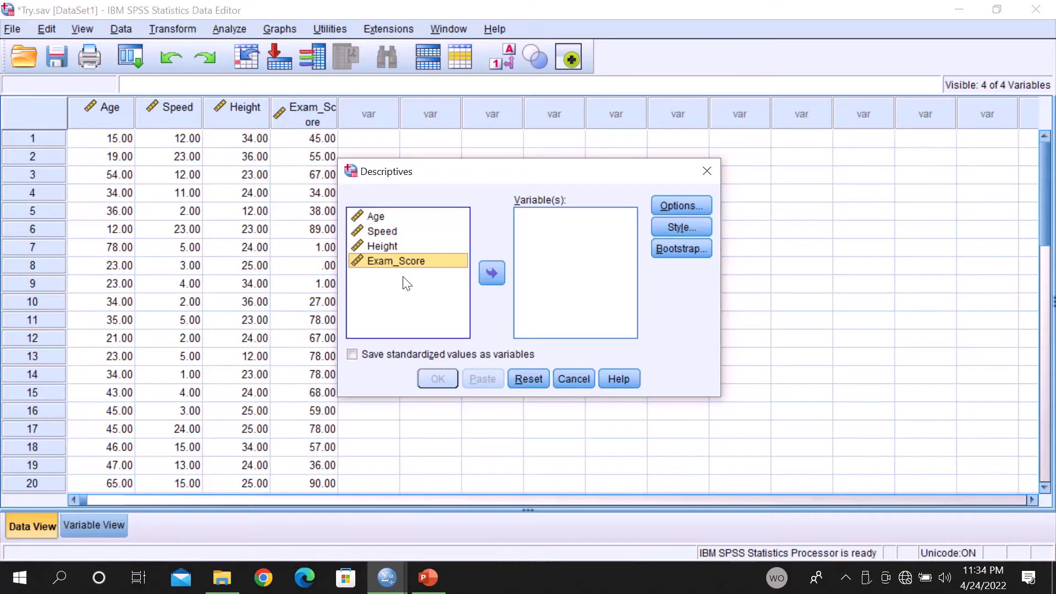
pyautogui.click(492, 274)
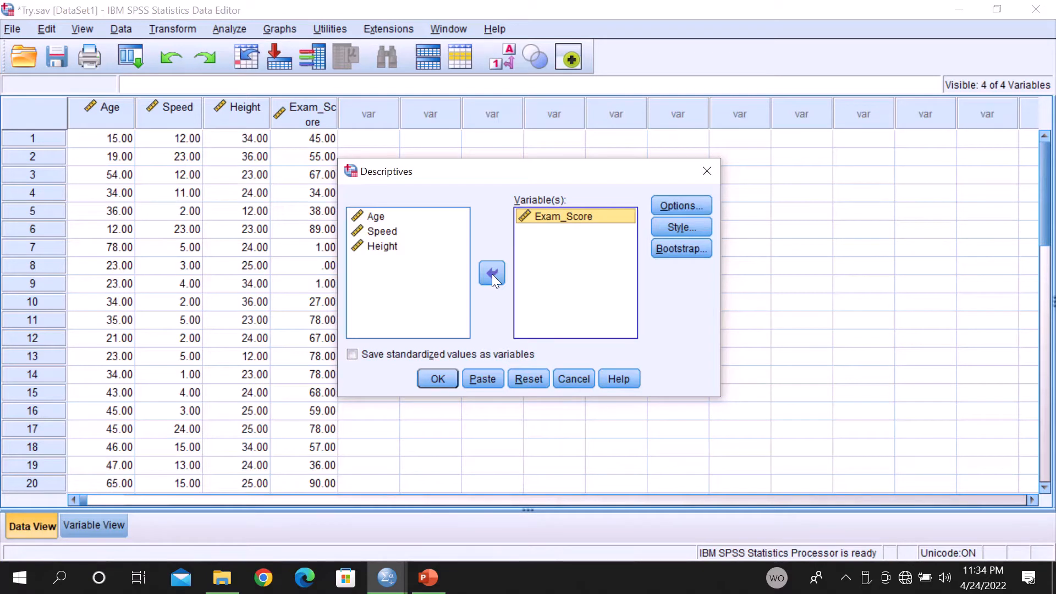
# Step: Include sum, variance and range among the descriptive statistics for Exam_Score and run the Descriptives analysis
pyautogui.click(670, 209)
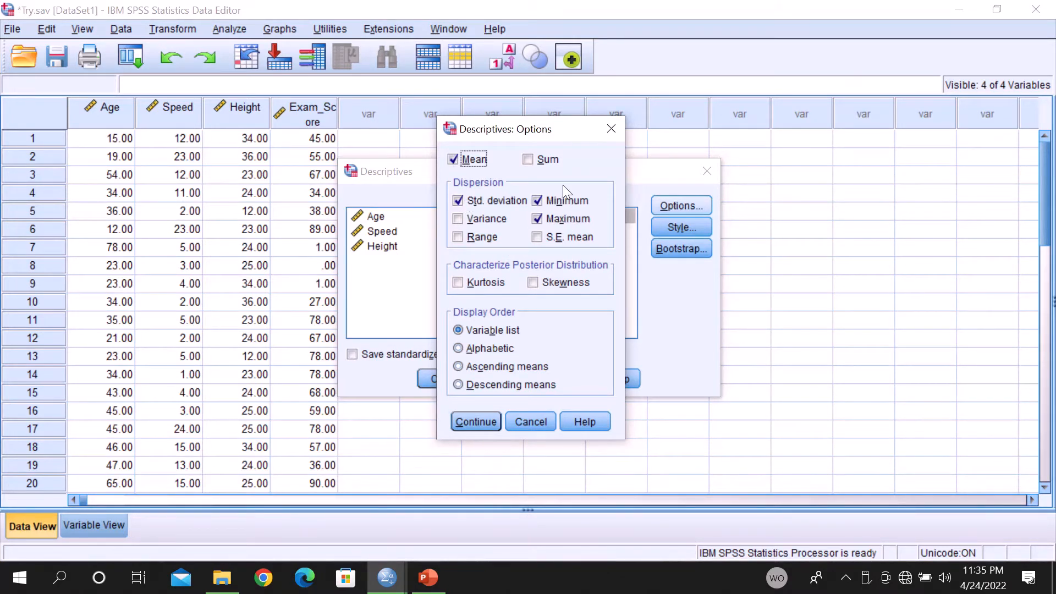
pyautogui.click(528, 159)
pyautogui.click(458, 219)
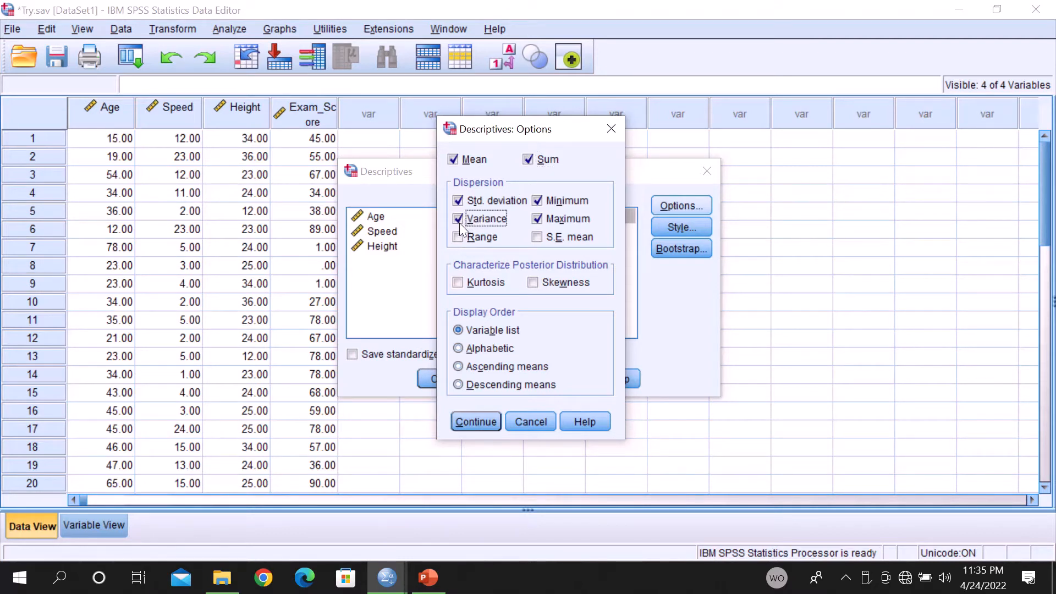
pyautogui.click(458, 237)
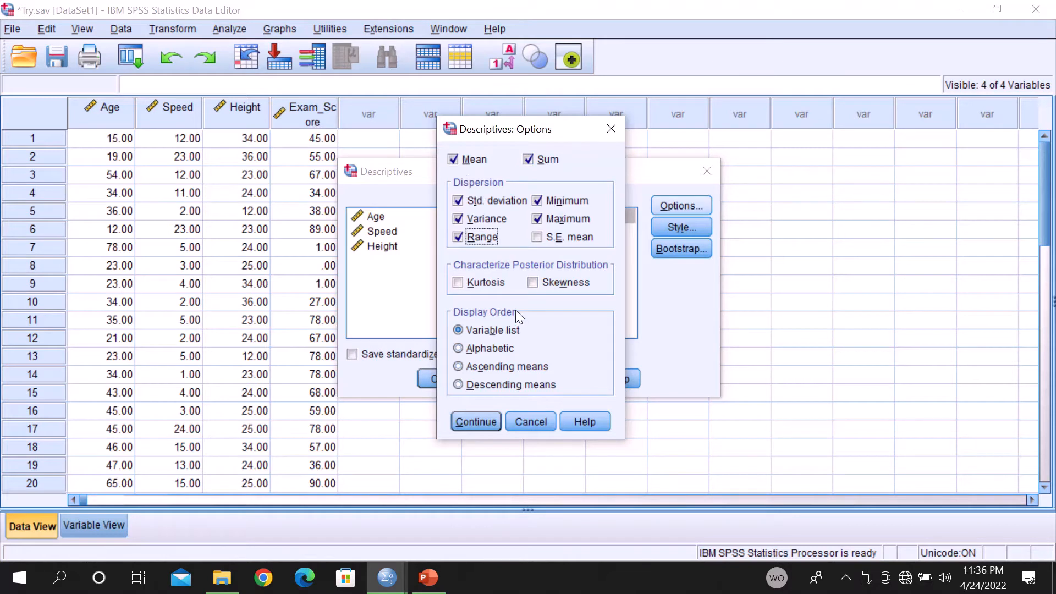
pyautogui.click(482, 421)
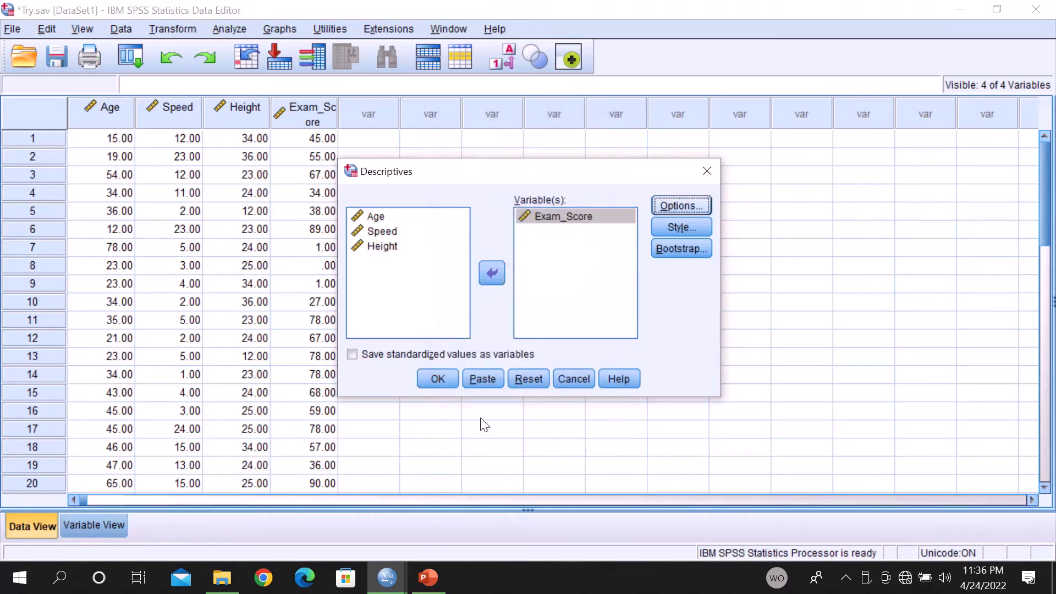
pyautogui.click(438, 380)
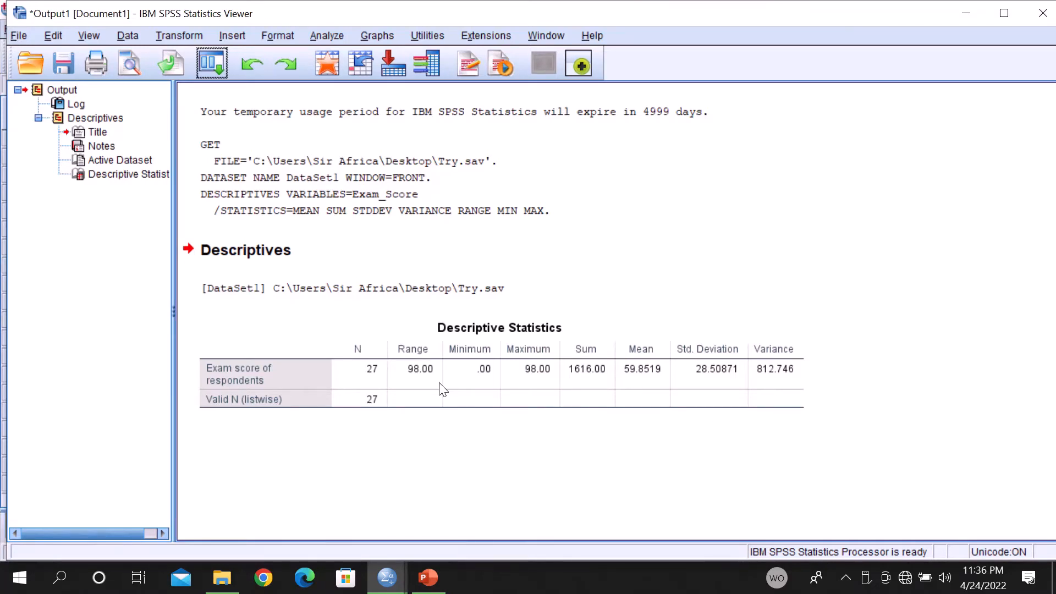
pyautogui.click(440, 388)
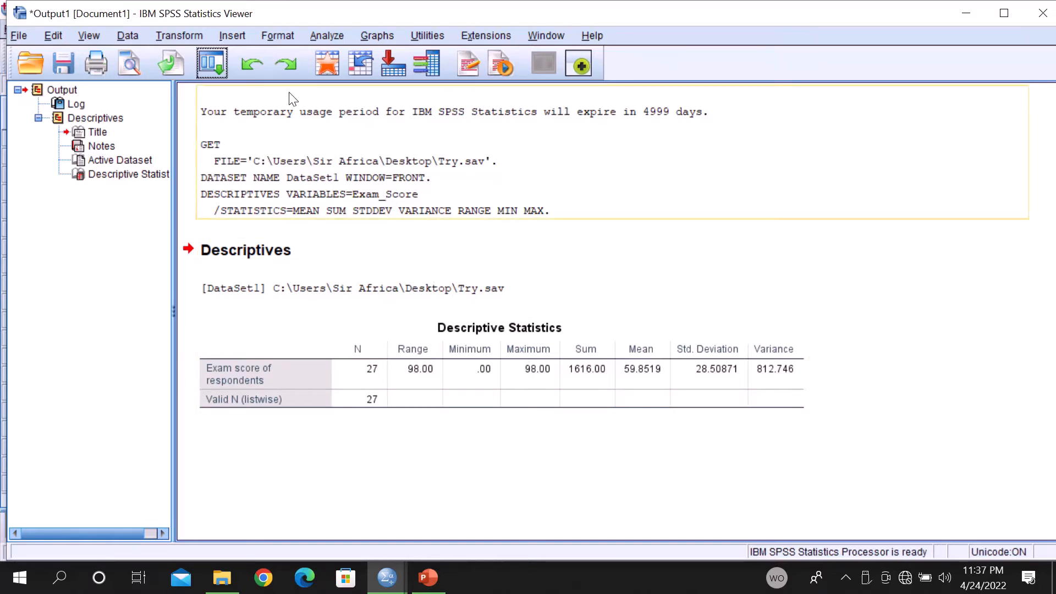
# Step: Start a Frequencies analysis and add the exam score of respondents as its variable
pyautogui.click(327, 35)
pyautogui.moveTo(341, 76)
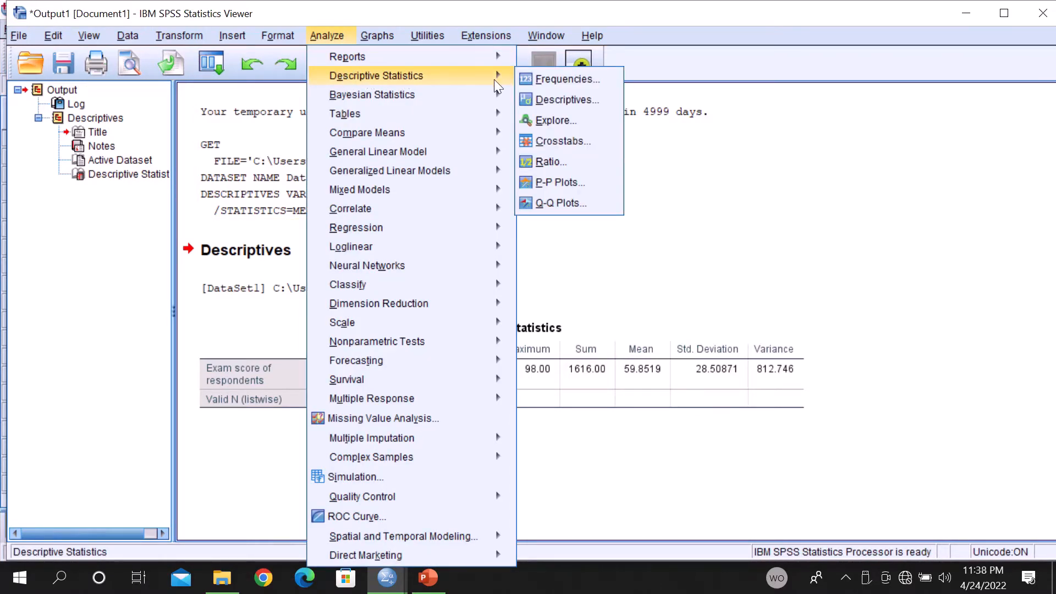
pyautogui.click(568, 77)
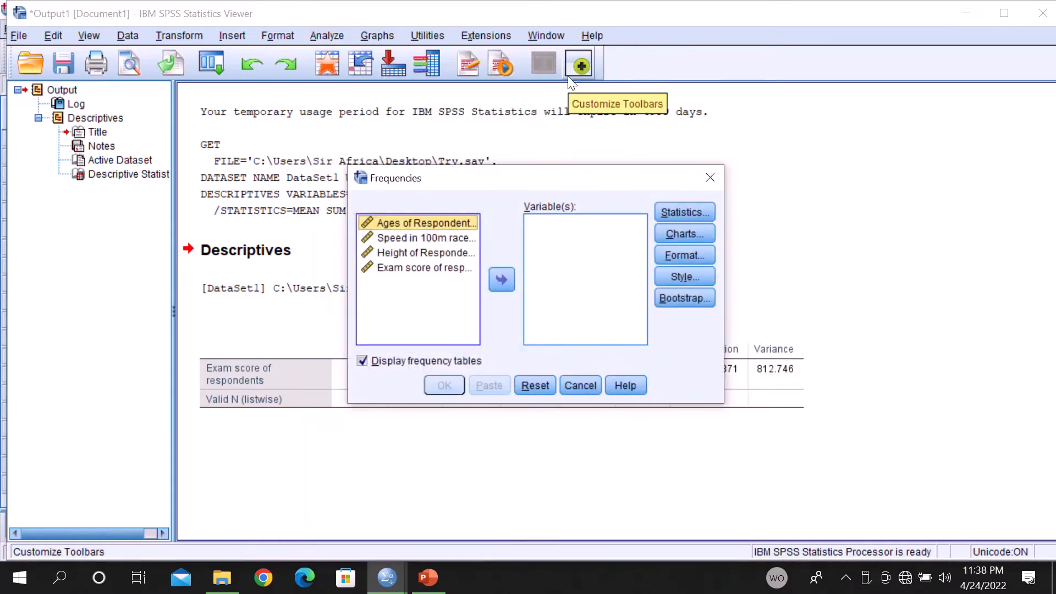
pyautogui.click(426, 268)
pyautogui.click(501, 280)
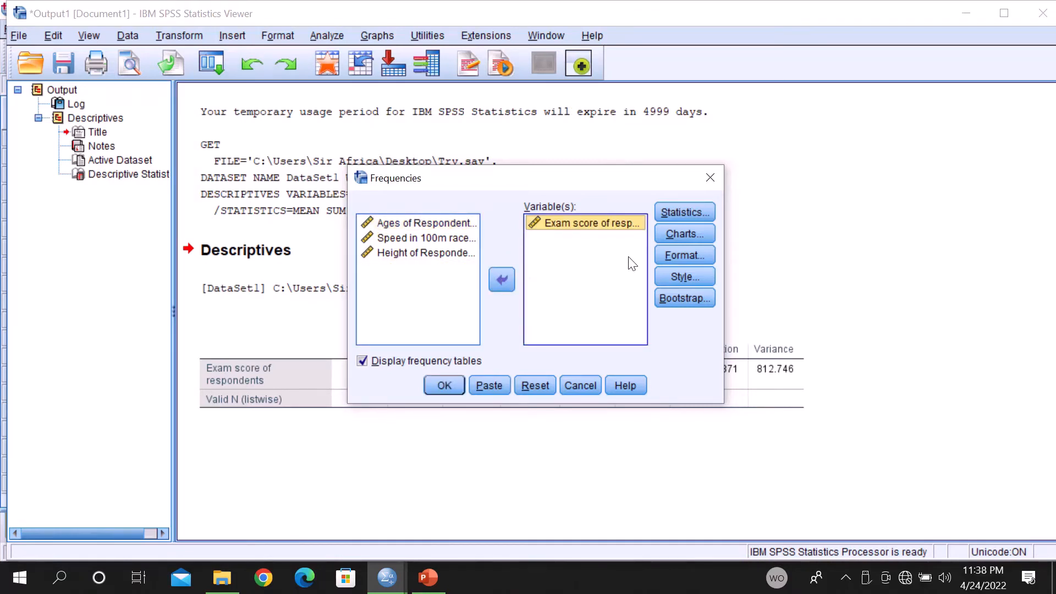
# Step: Request quartiles plus the 12th and 99th percentiles in the Frequencies statistics
pyautogui.click(685, 212)
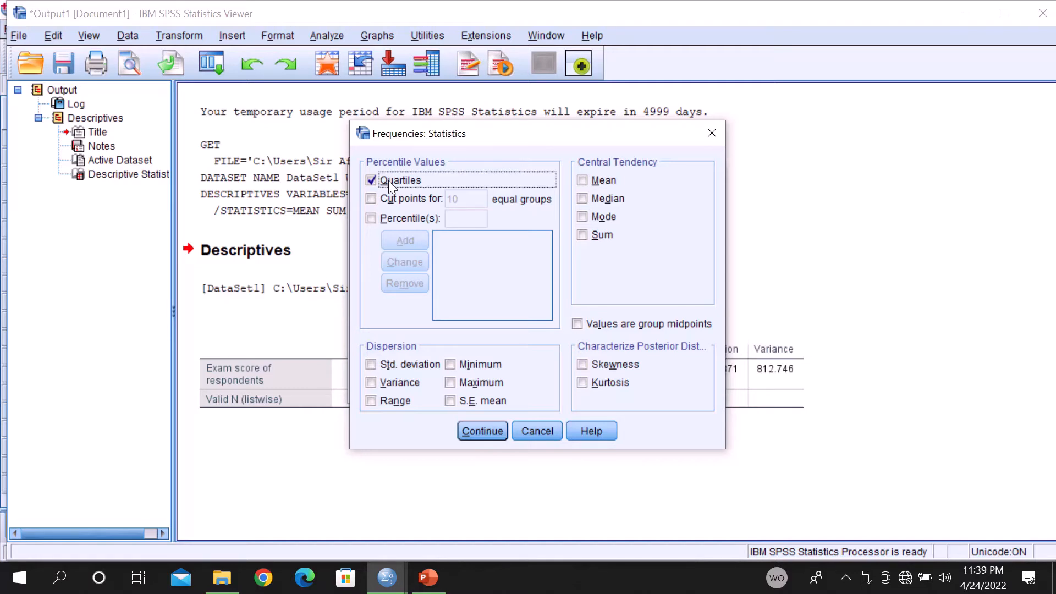
pyautogui.click(372, 219)
pyautogui.click(458, 215)
pyautogui.write('50')
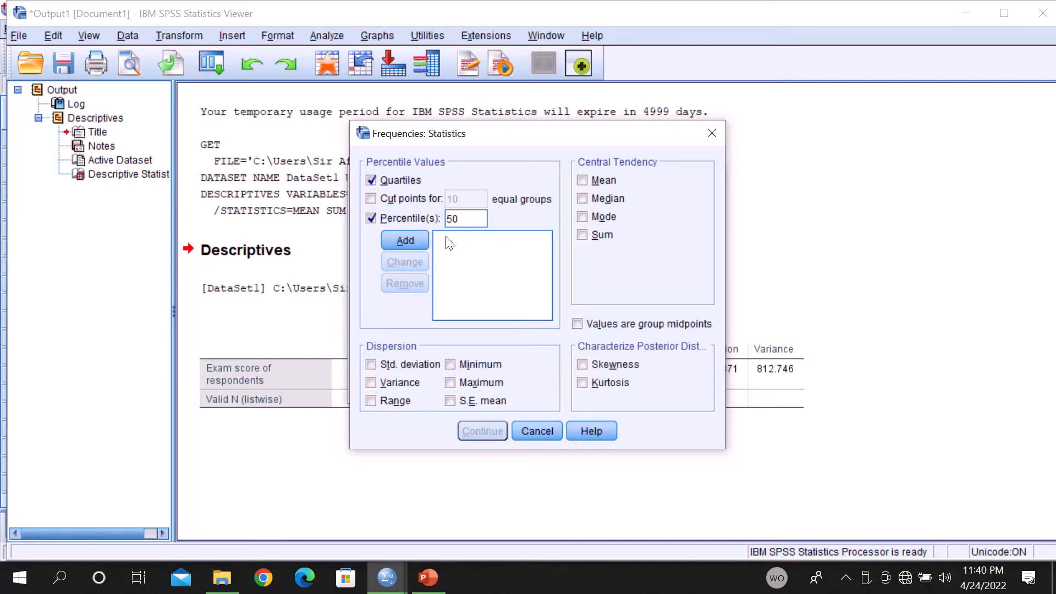
pyautogui.press('BackSpace')
pyautogui.press('BackSpace')
pyautogui.write('12')
pyautogui.click(407, 240)
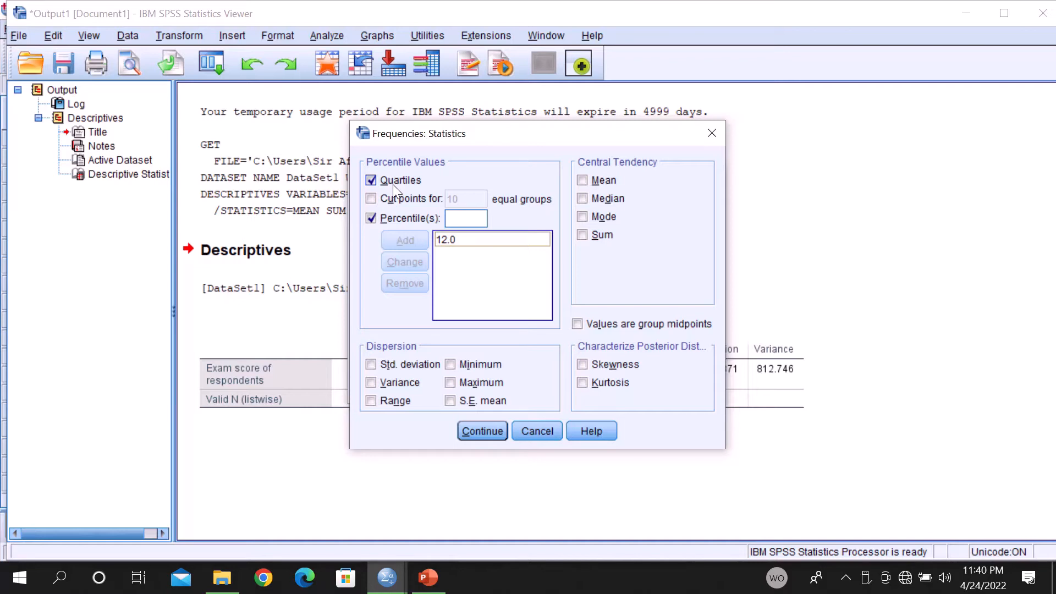
pyautogui.click(456, 219)
pyautogui.write('99')
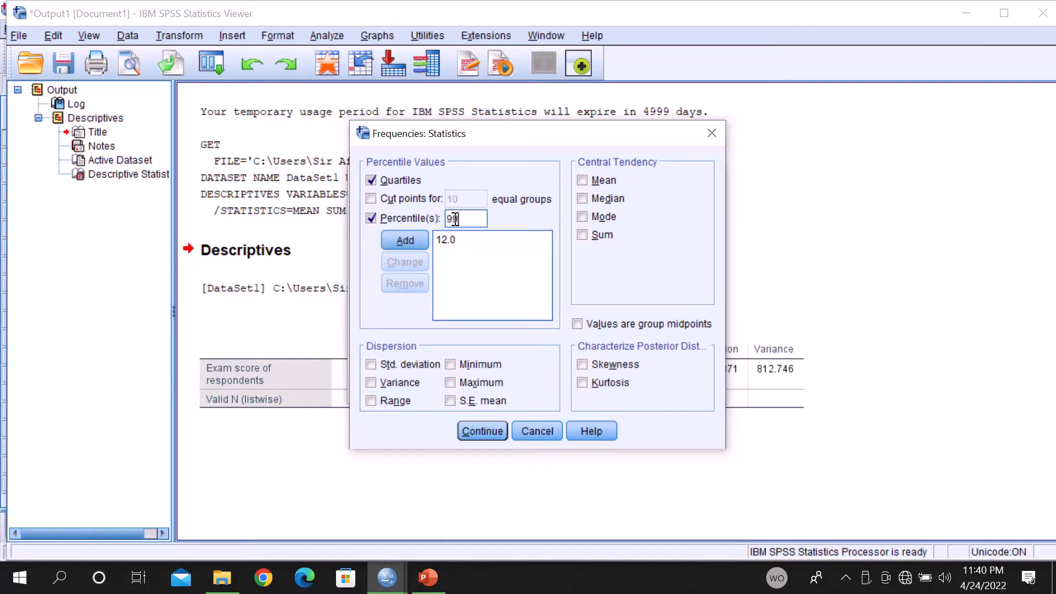
pyautogui.click(417, 240)
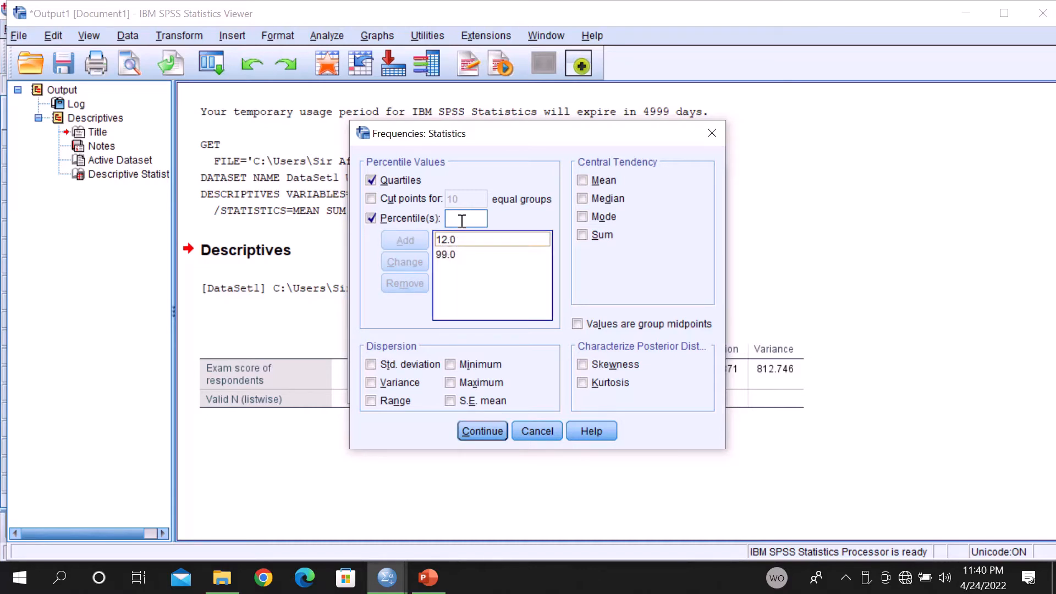
# Step: Include the mean, median, mode and sum as central tendency measures
pyautogui.click(583, 183)
pyautogui.click(583, 198)
pyautogui.click(583, 217)
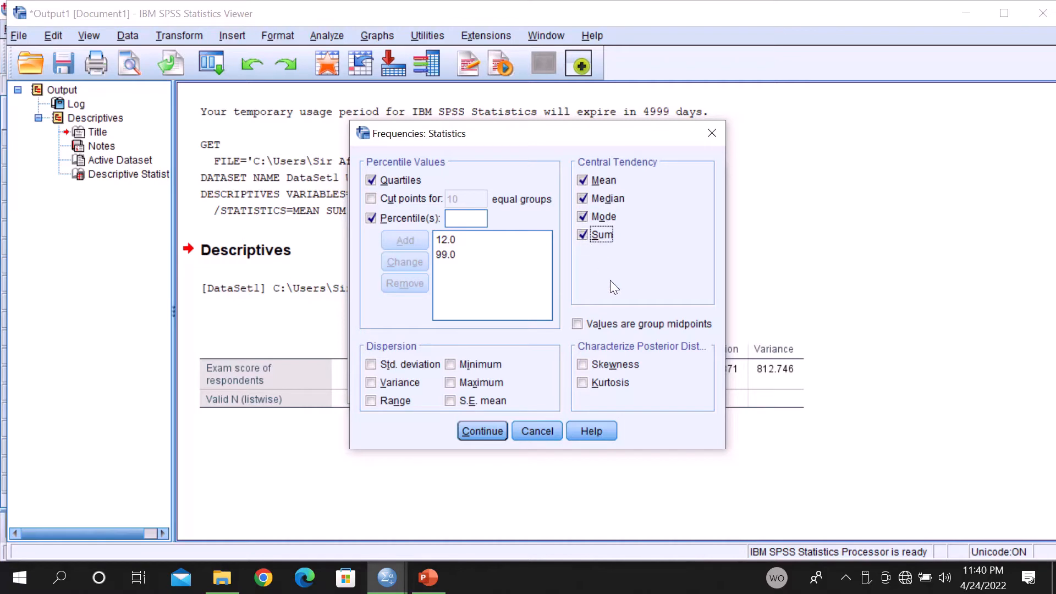
# Step: Include standard deviation, variance, range, minimum, maximum, skewness and kurtosis, and accept the Frequencies statistics settings
pyautogui.click(392, 367)
pyautogui.click(394, 384)
pyautogui.click(392, 401)
pyautogui.click(486, 366)
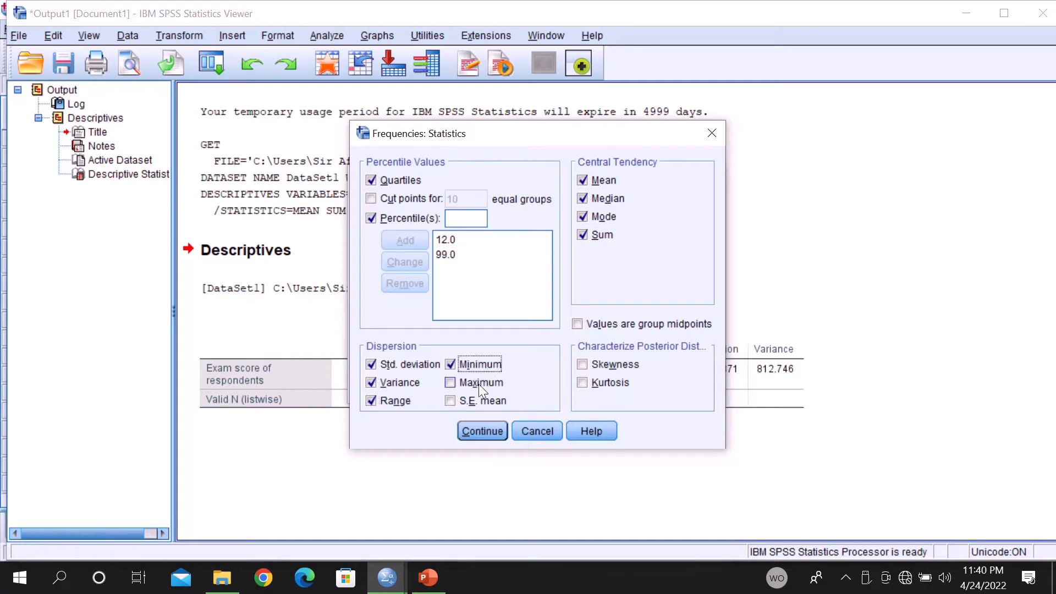
pyautogui.click(584, 364)
pyautogui.click(582, 383)
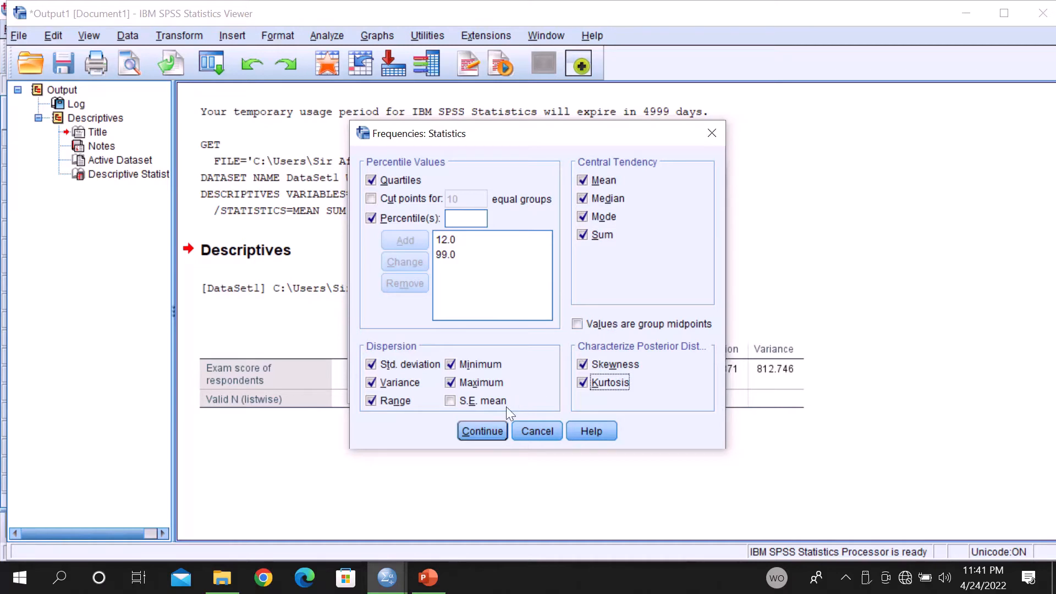
pyautogui.click(482, 431)
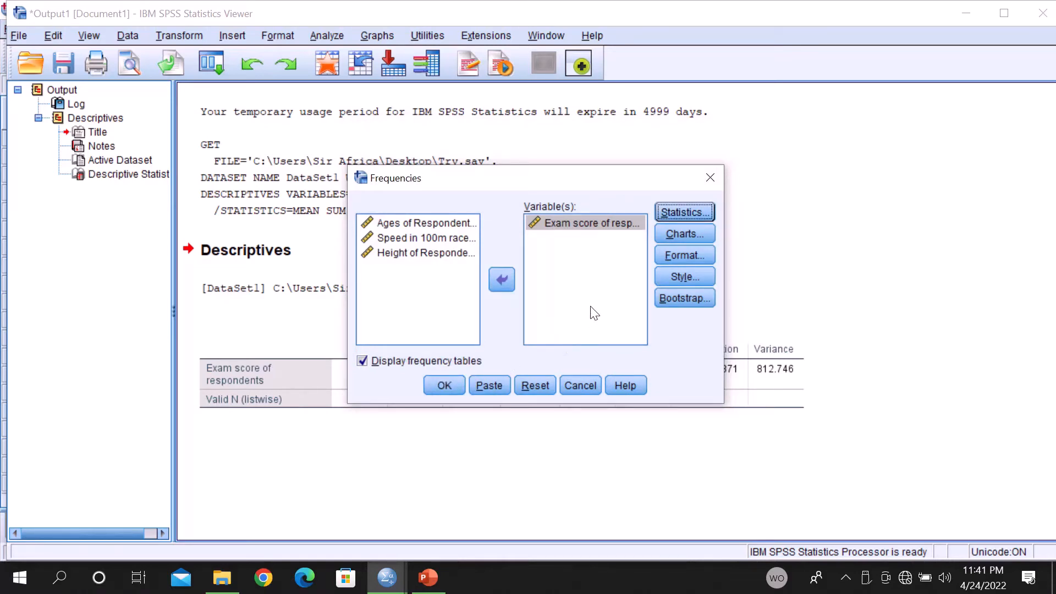
# Step: Request a histogram with a normal curve for the exam scores, run the Frequencies analysis, and view the resulting table and chart
pyautogui.click(681, 233)
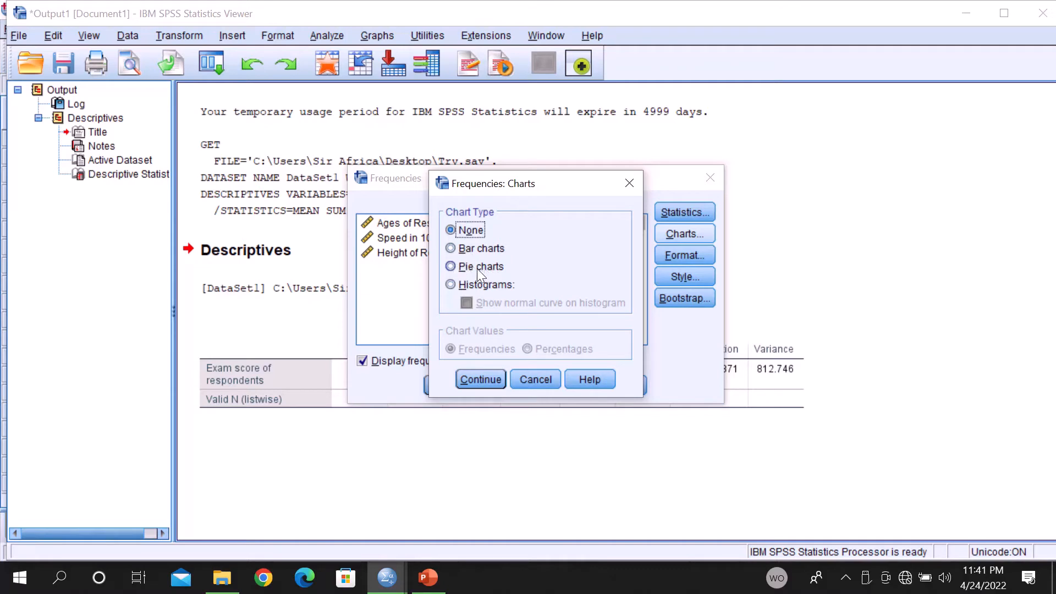
pyautogui.click(452, 285)
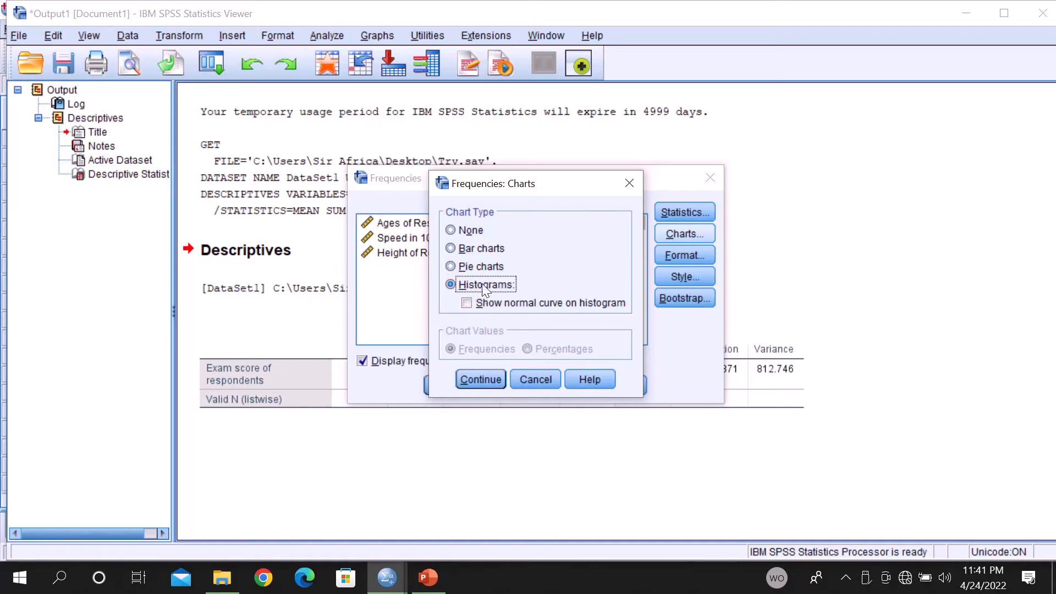
pyautogui.click(467, 303)
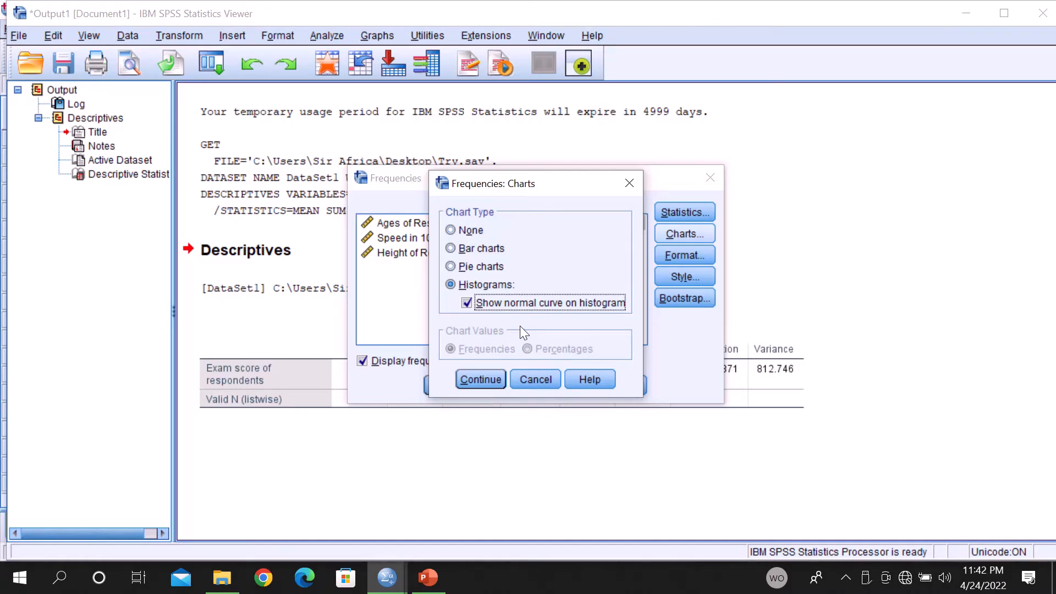
pyautogui.click(488, 378)
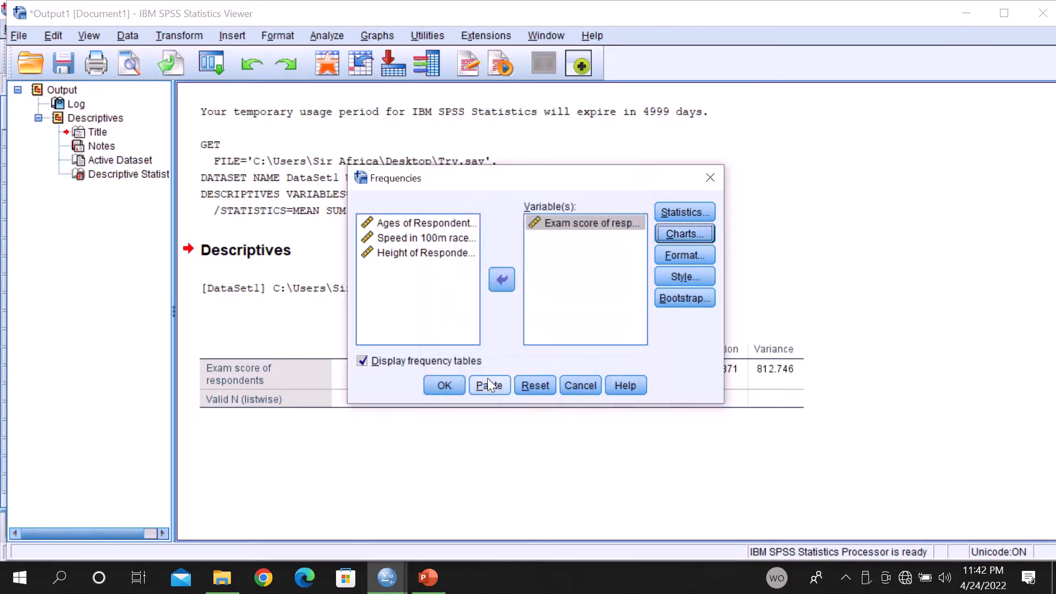
pyautogui.click(454, 383)
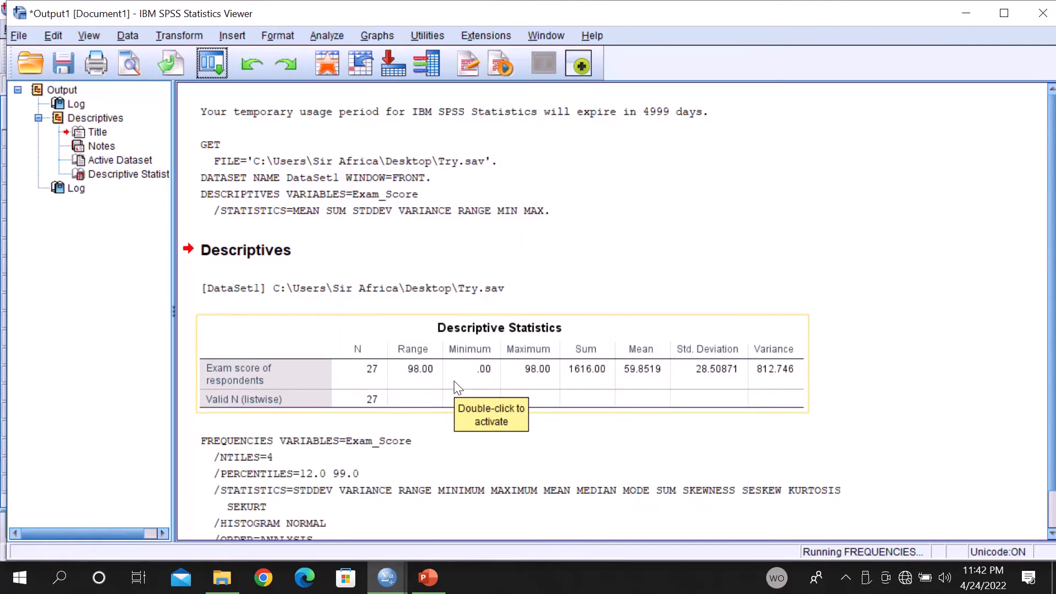
pyautogui.moveTo(1054, 231); pyautogui.dragTo(1055, 329)
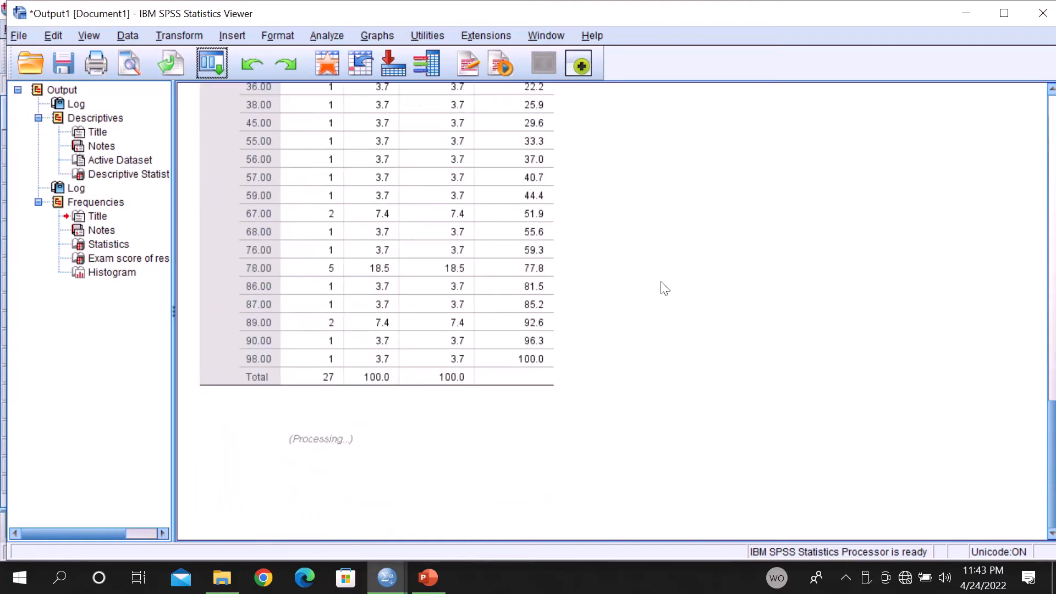
pyautogui.moveTo(1054, 430)
pyautogui.mouseDown()
pyautogui.moveTo(1053, 395)
pyautogui.moveTo(1053, 435)
pyautogui.mouseUp()
pyautogui.click(897, 416)
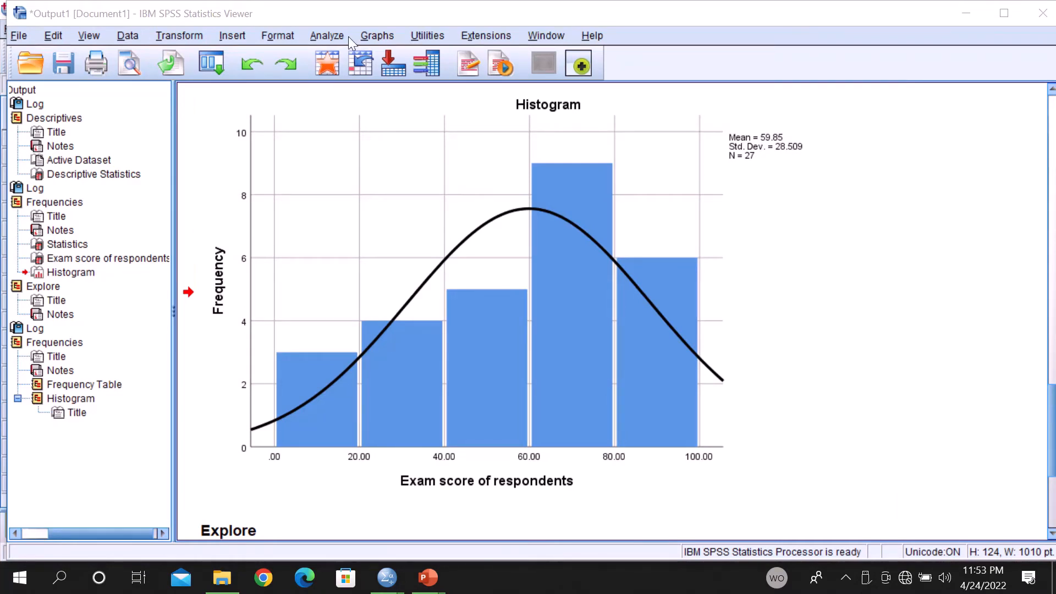
# Step: Set up a Frequencies analysis of respondents' age, 100m race speed and height, keeping histograms with a normal curve as the chart type
pyautogui.click(333, 36)
pyautogui.moveTo(359, 76)
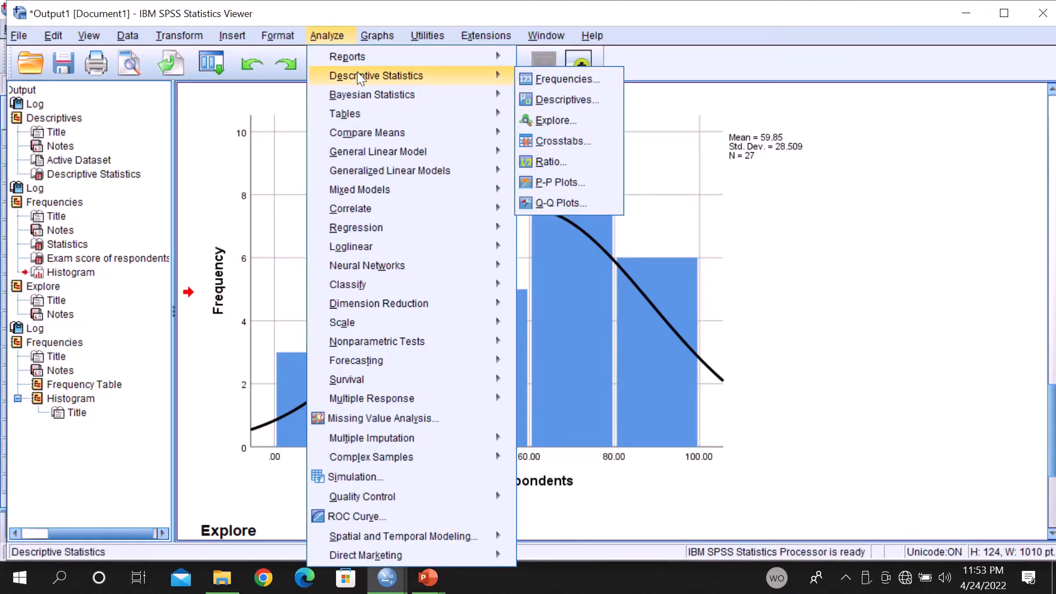
pyautogui.click(559, 78)
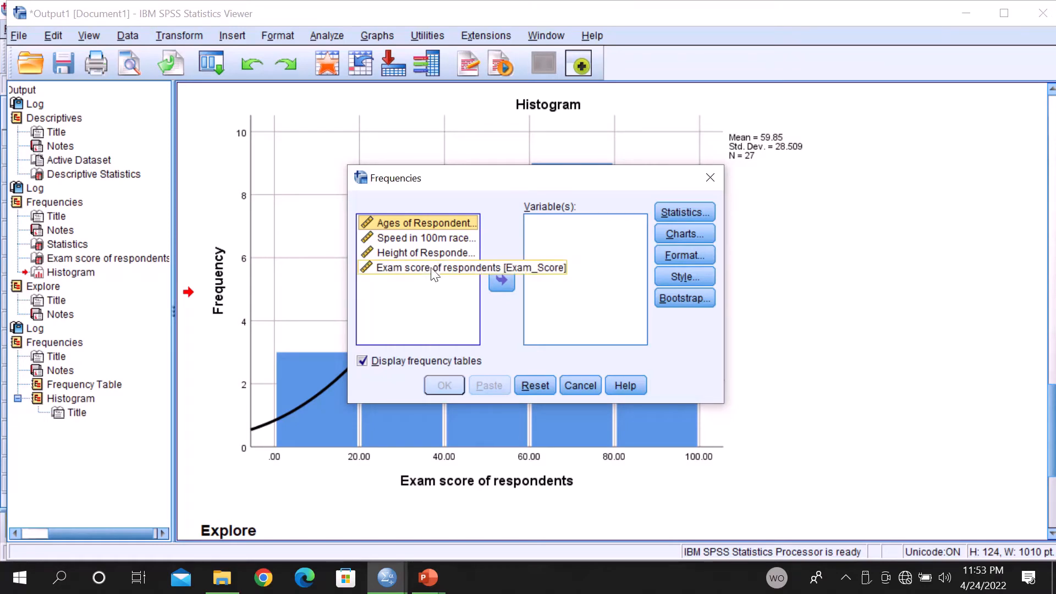
pyautogui.click(368, 226)
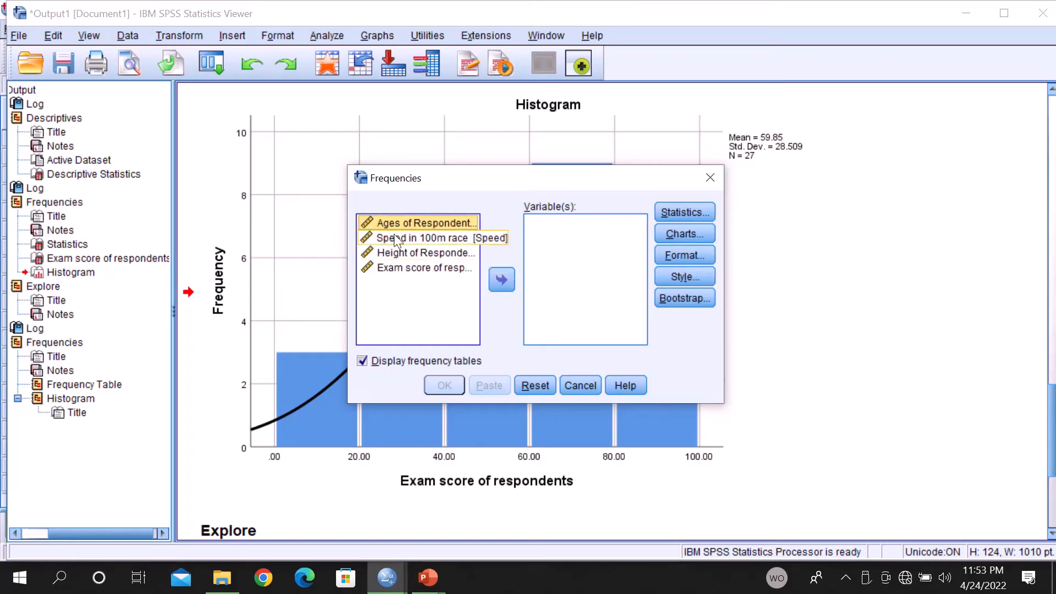
pyautogui.keyDown('shift'); pyautogui.click(397, 238); pyautogui.keyUp('shift')
pyautogui.keyDown('shift'); pyautogui.click(410, 253); pyautogui.keyUp('shift')
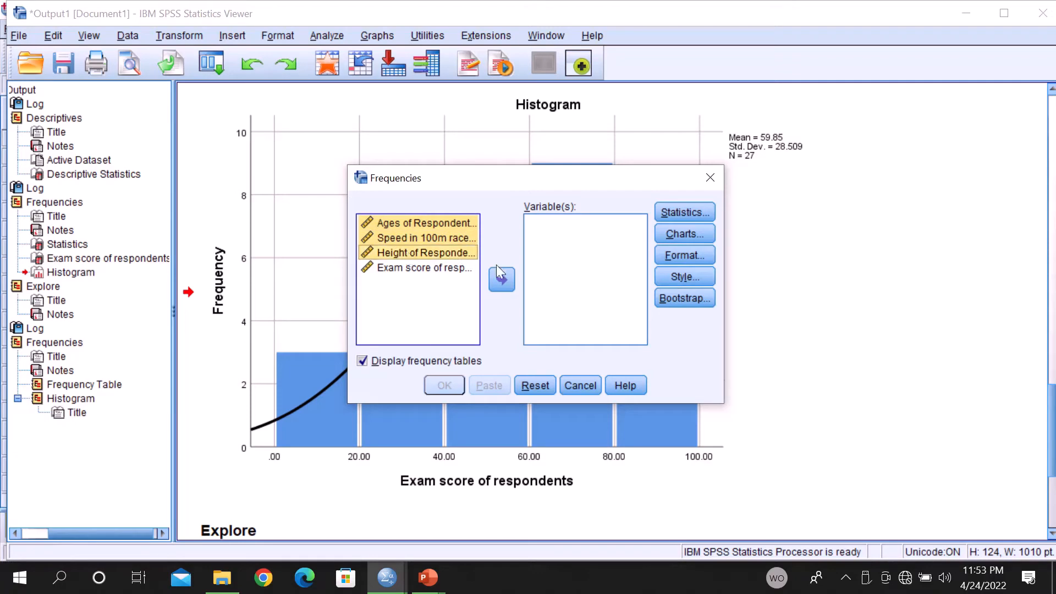
pyautogui.click(503, 278)
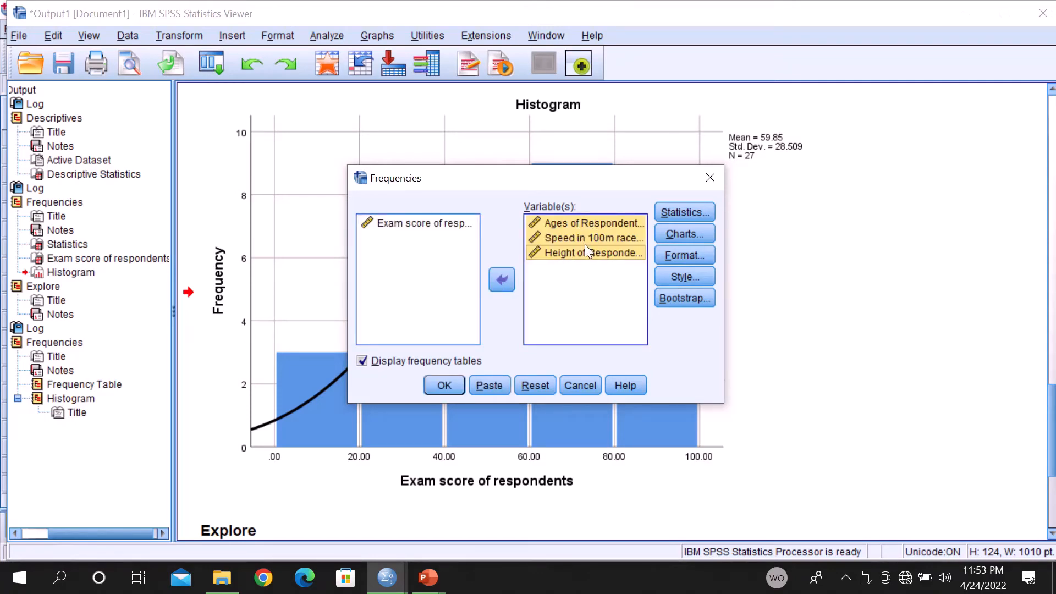
pyautogui.click(681, 235)
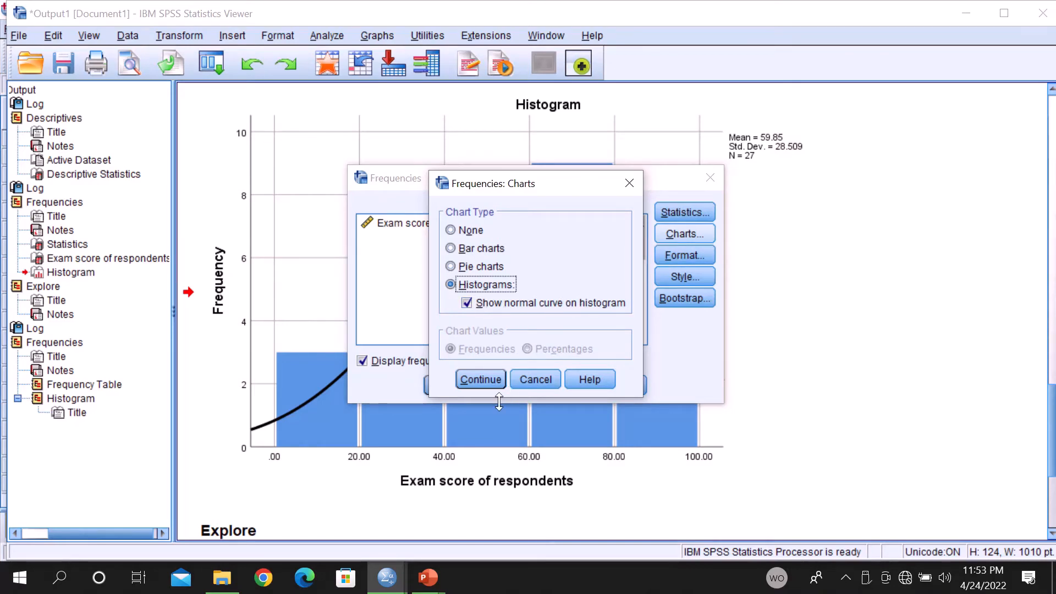
pyautogui.click(481, 379)
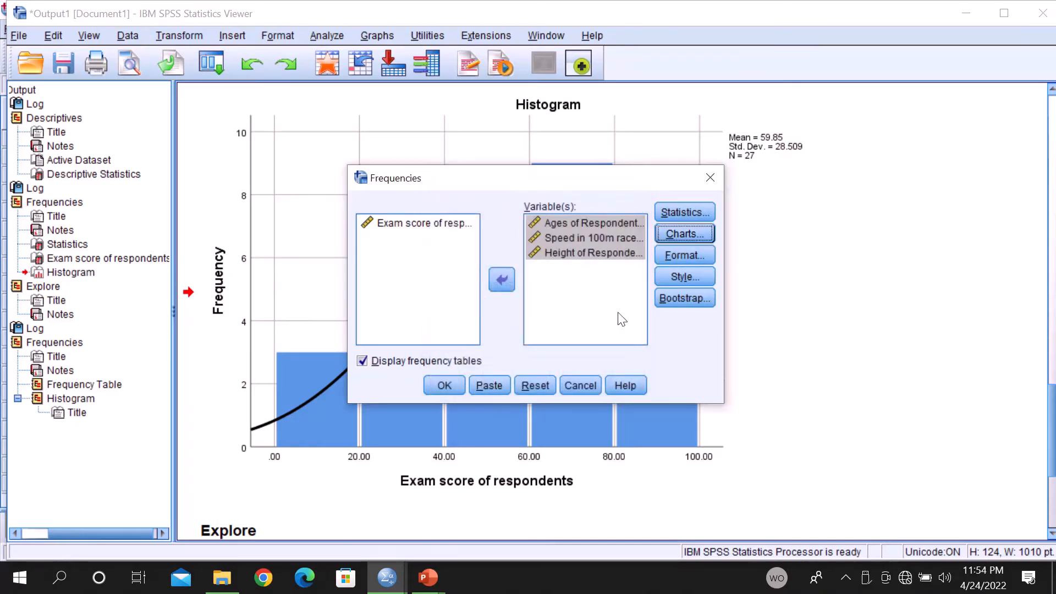
# Step: Add the 66th and 79th percentiles to the Frequencies statistics and accept the settings
pyautogui.click(671, 212)
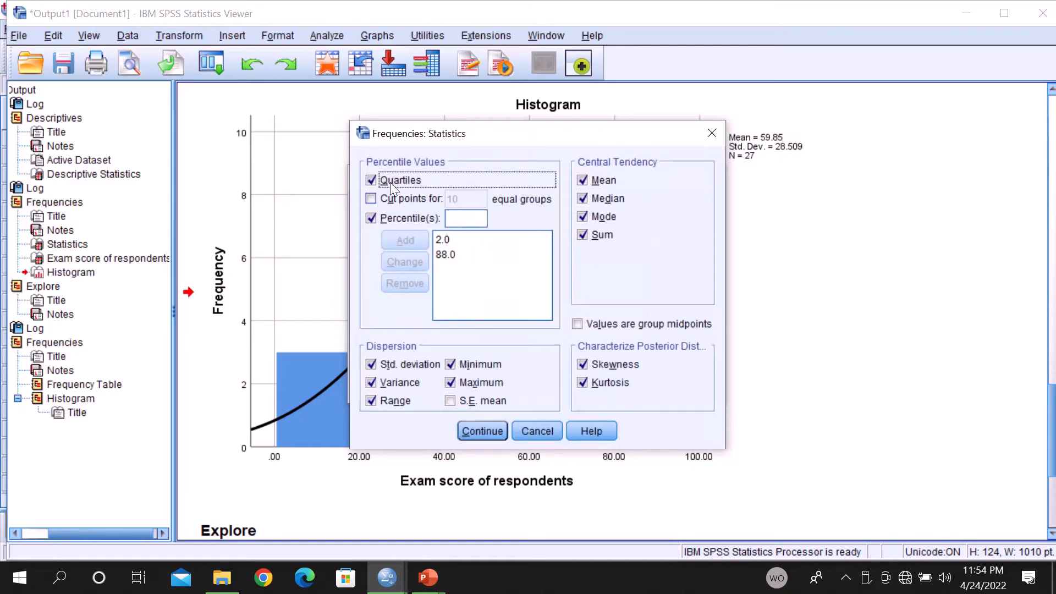
pyautogui.click(460, 225)
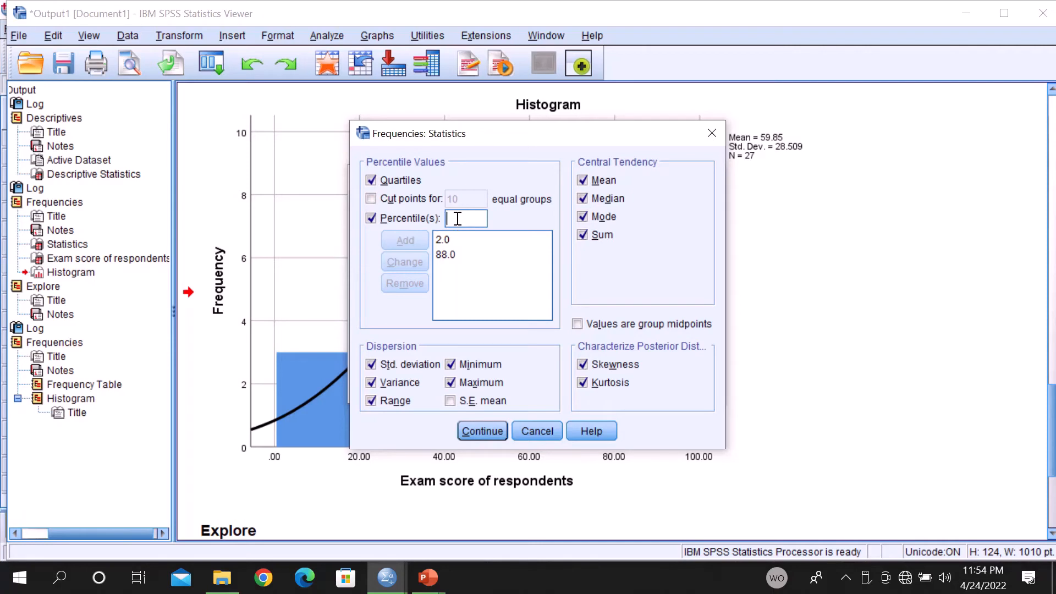
pyautogui.write('66')
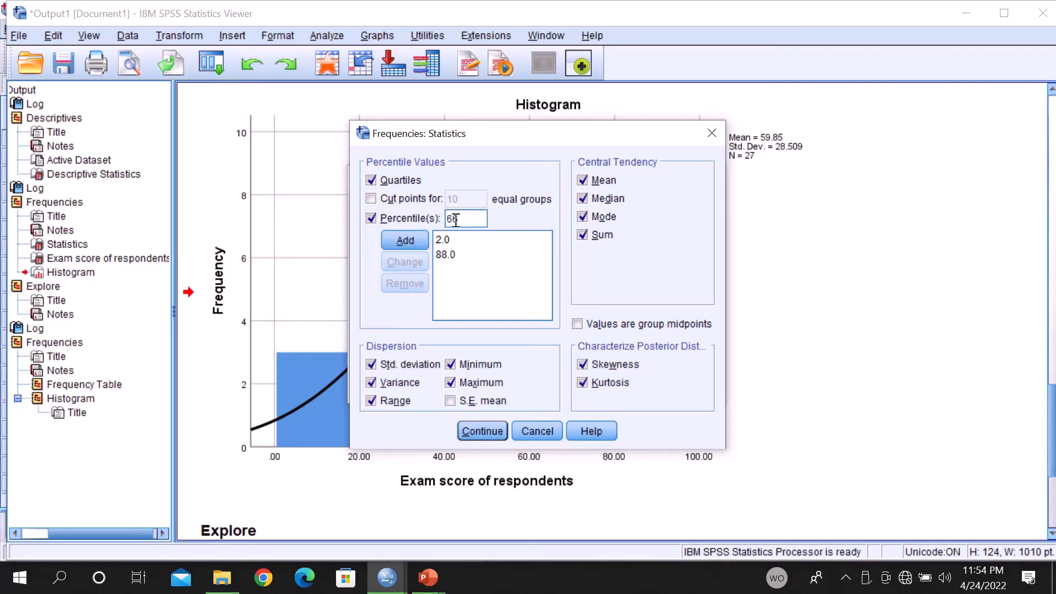
pyautogui.click(413, 238)
pyautogui.click(458, 219)
pyautogui.write('79')
pyautogui.click(419, 243)
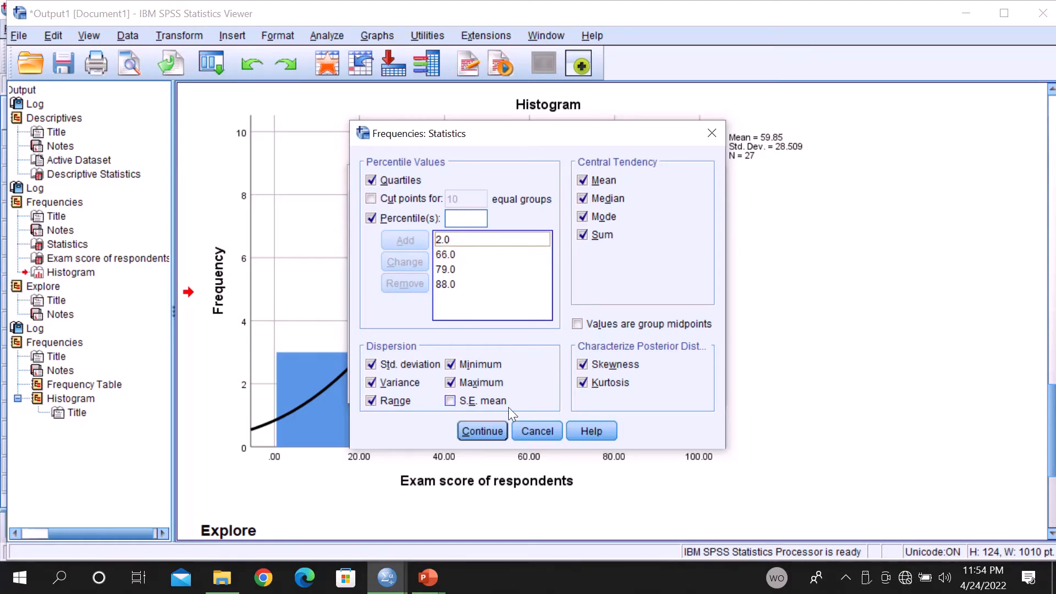
pyautogui.click(484, 430)
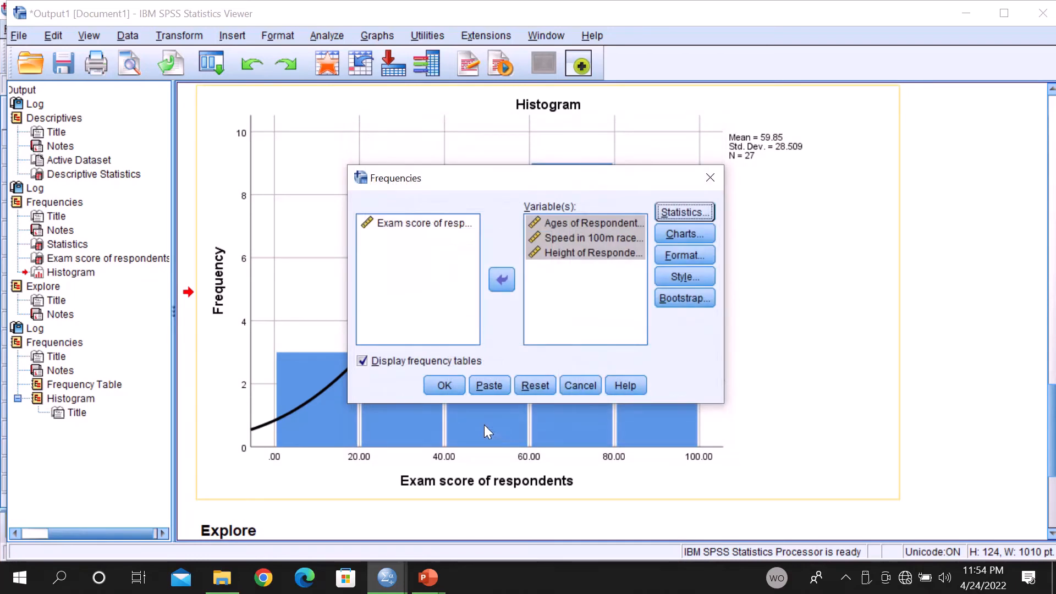
# Step: Run the Frequencies analysis and review the statistics table and the age, speed and height histograms
pyautogui.click(444, 386)
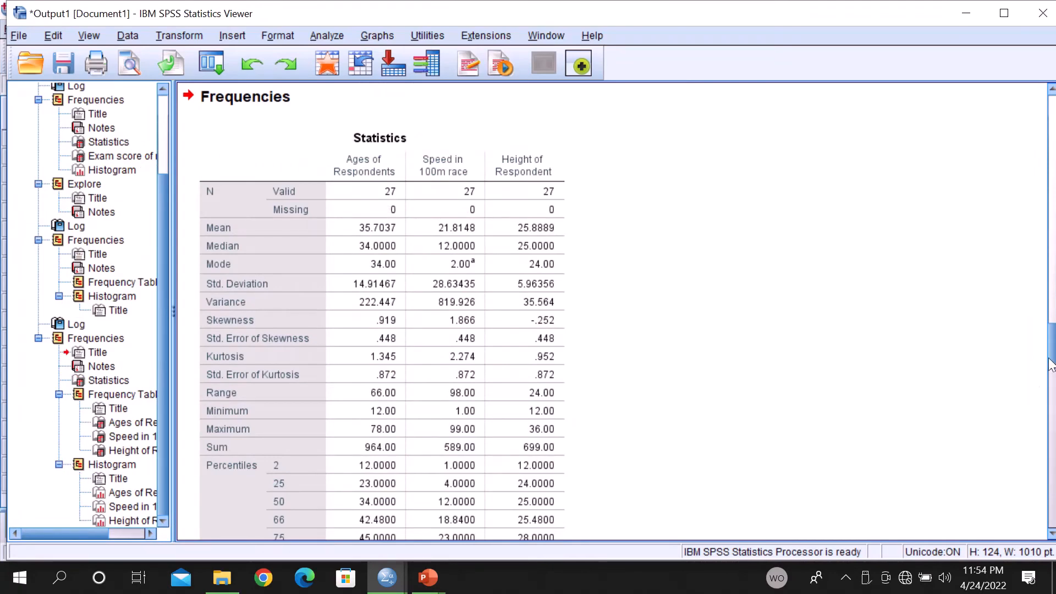
pyautogui.scroll(1, 1054, 333)
pyautogui.moveTo(1053, 333); pyautogui.dragTo(1054, 424)
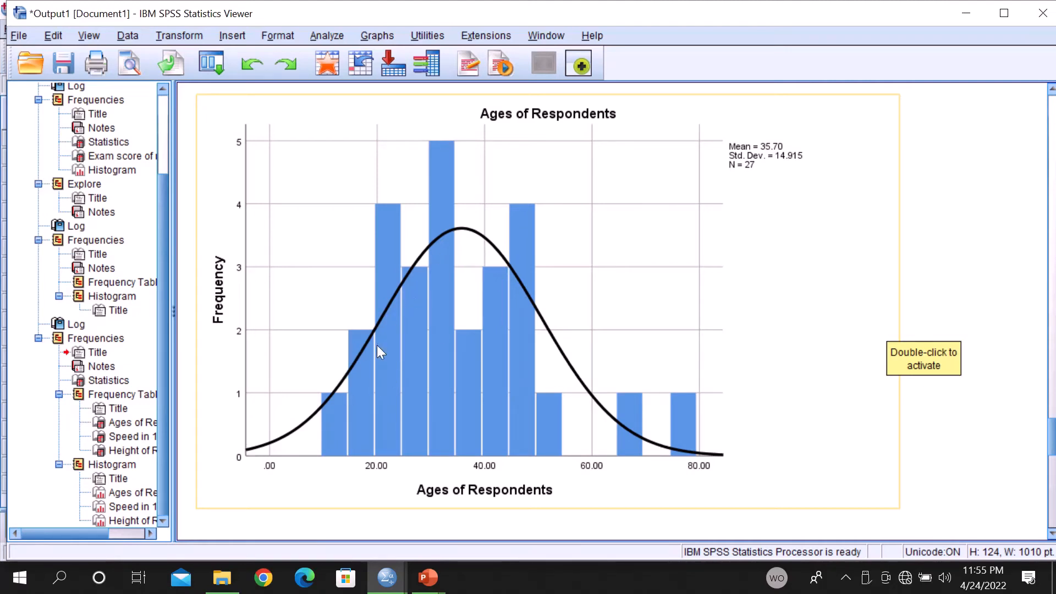
pyautogui.moveTo(1051, 435); pyautogui.dragTo(1051, 478)
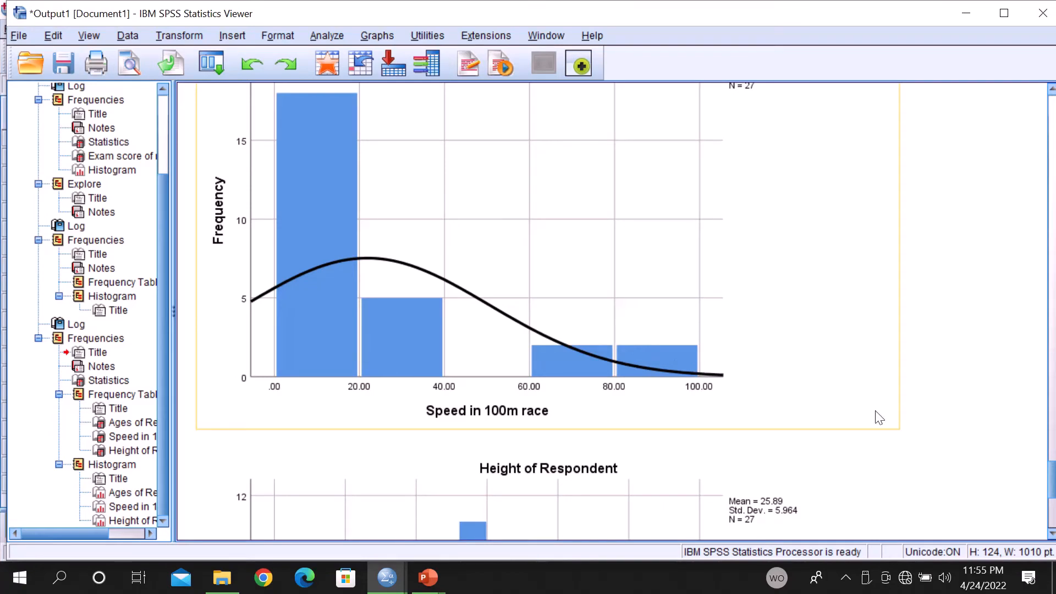
pyautogui.moveTo(1052, 477); pyautogui.dragTo(1052, 496)
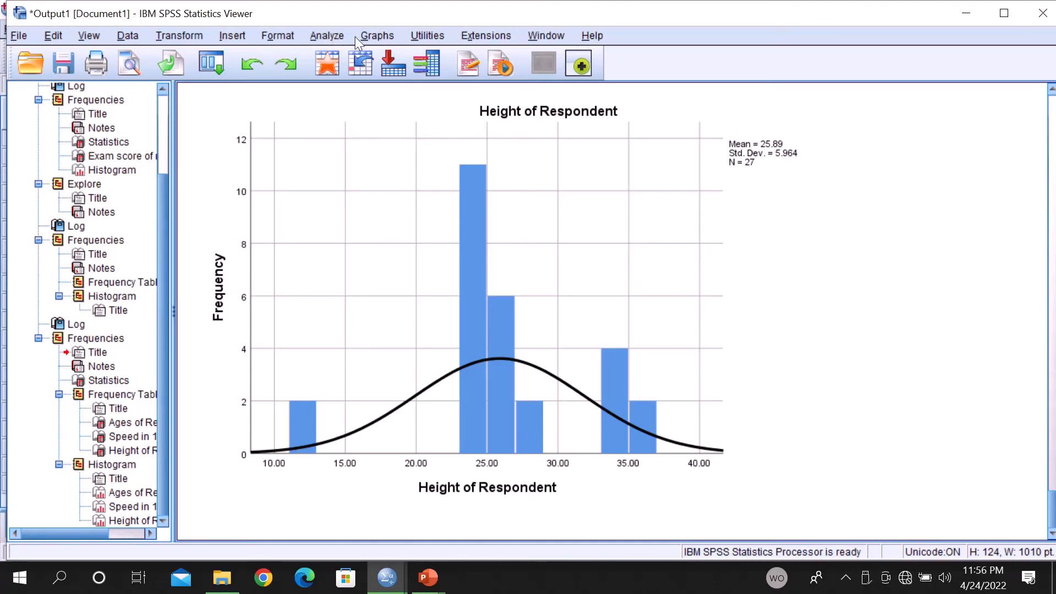
# Step: Create a simple boxplot of the exam scores using summaries of separate variables, and view the chart
pyautogui.click(376, 34)
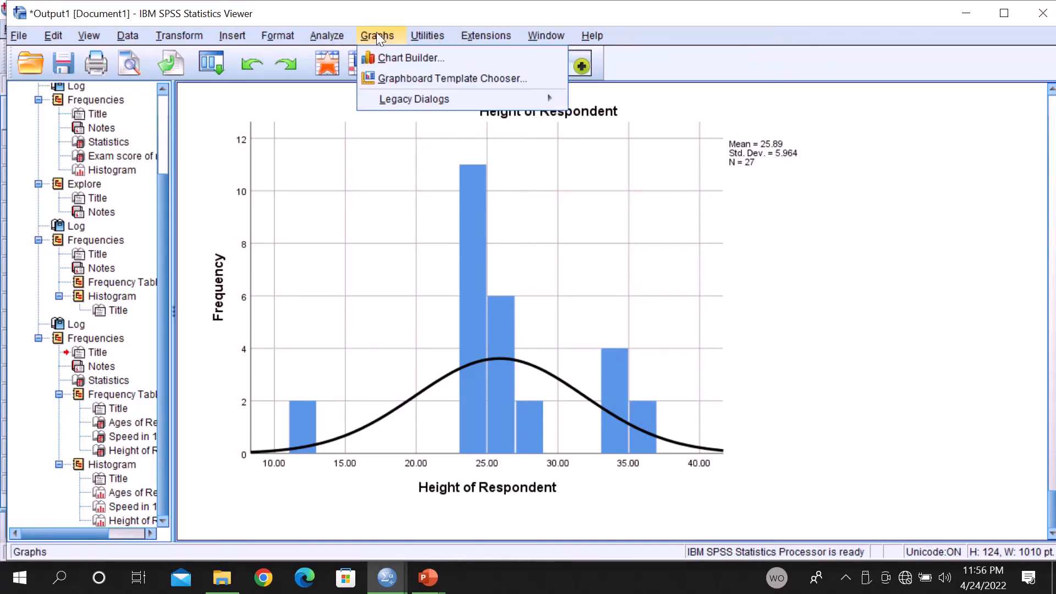
pyautogui.moveTo(413, 98)
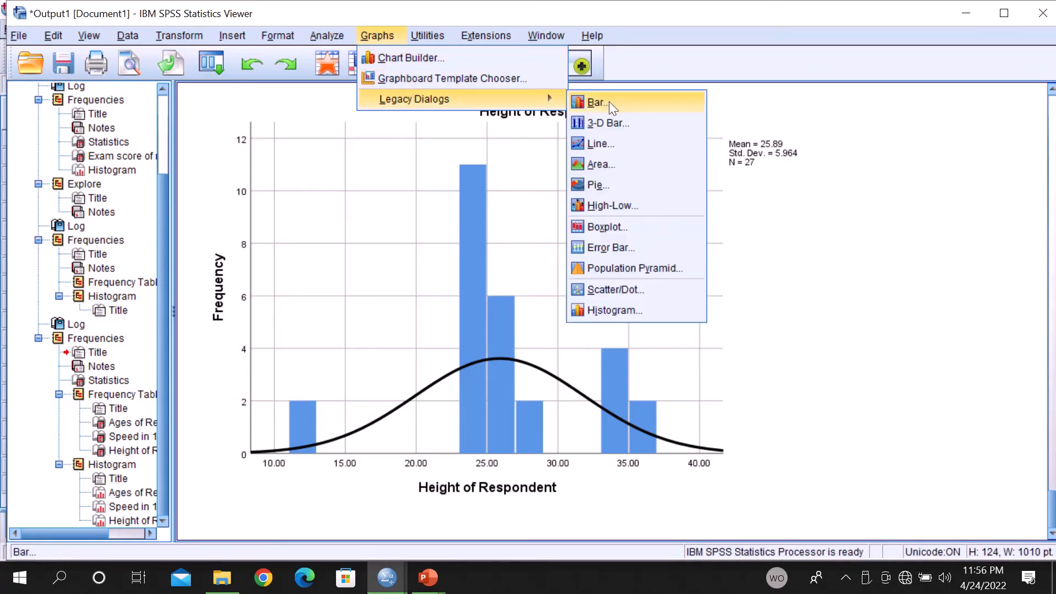
pyautogui.click(611, 226)
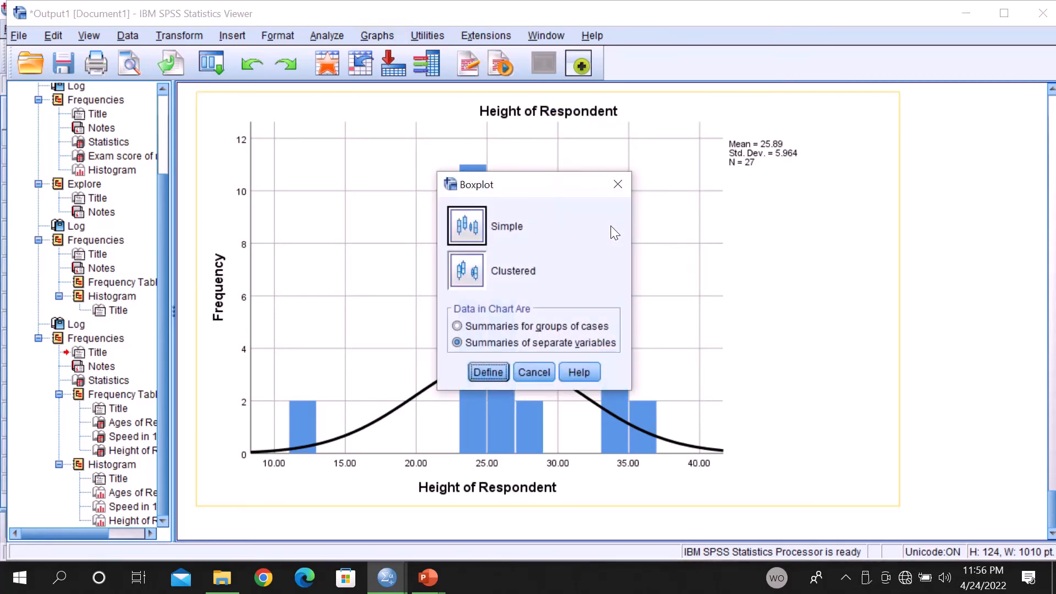
pyautogui.click(474, 228)
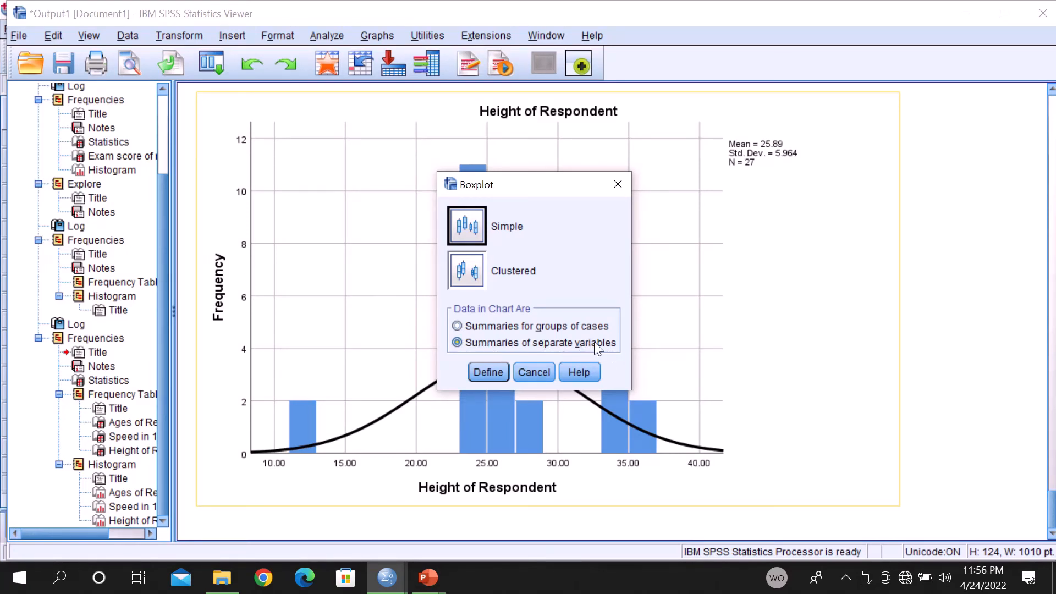
pyautogui.click(487, 372)
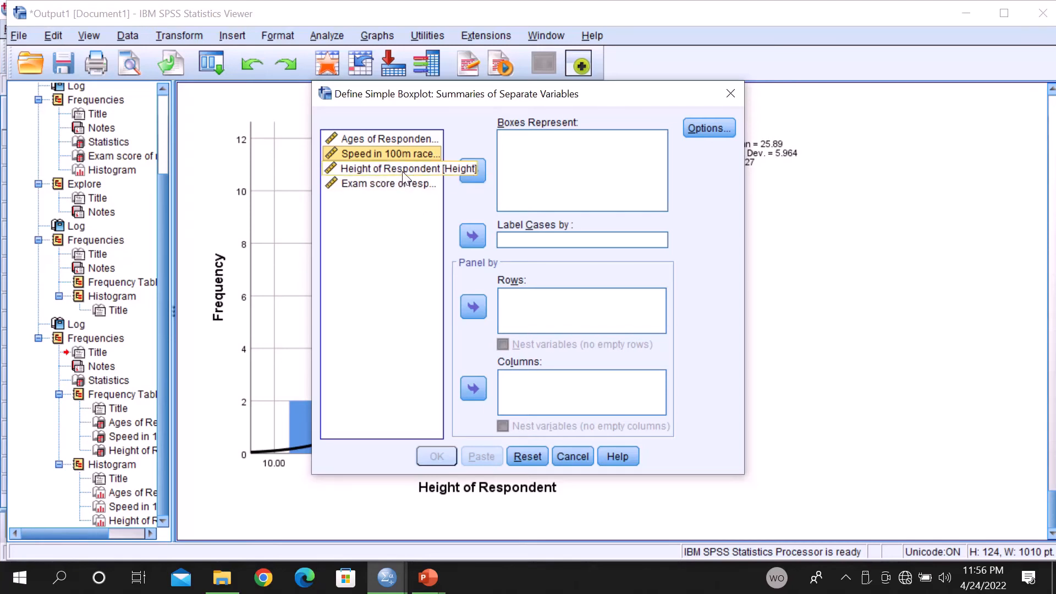
pyautogui.click(402, 185)
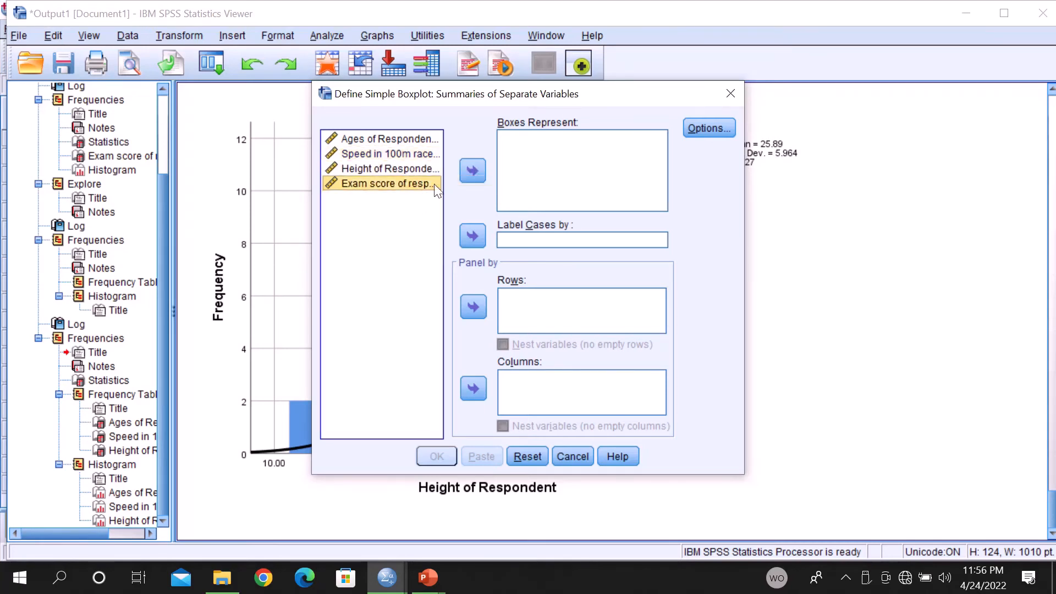
pyautogui.click(472, 171)
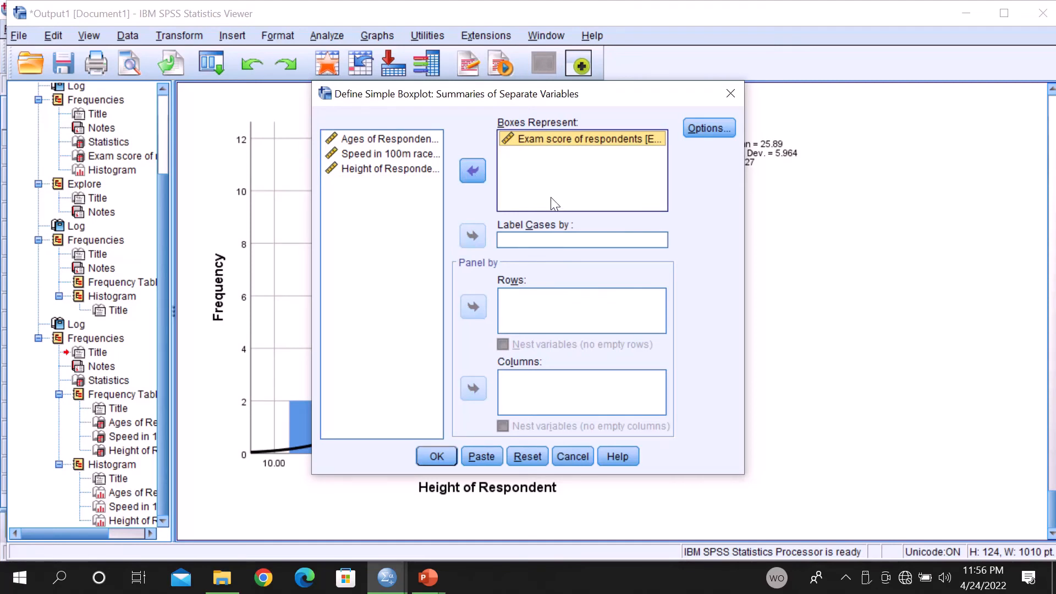
pyautogui.click(431, 456)
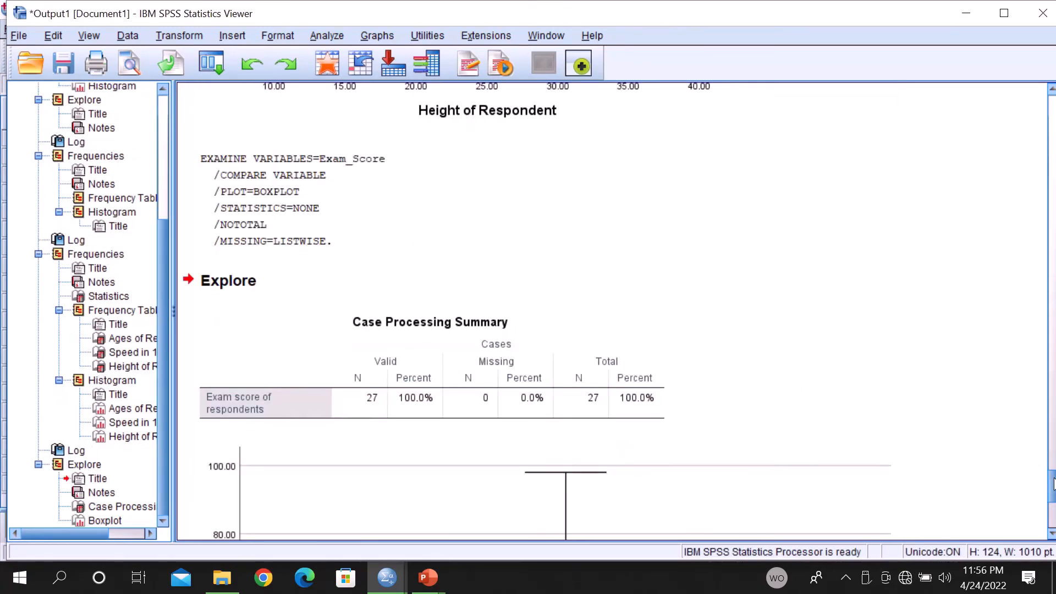
pyautogui.moveTo(1054, 483); pyautogui.dragTo(1053, 510)
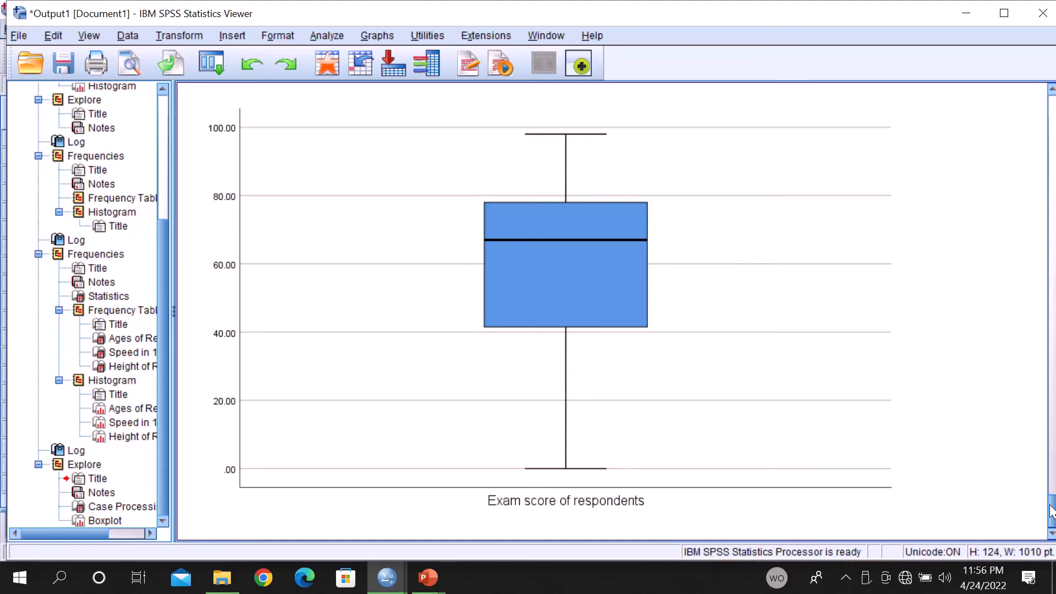
# Step: Compare the exam score boxplot with the earlier exam score histogram and its normal curve
pyautogui.click(790, 487)
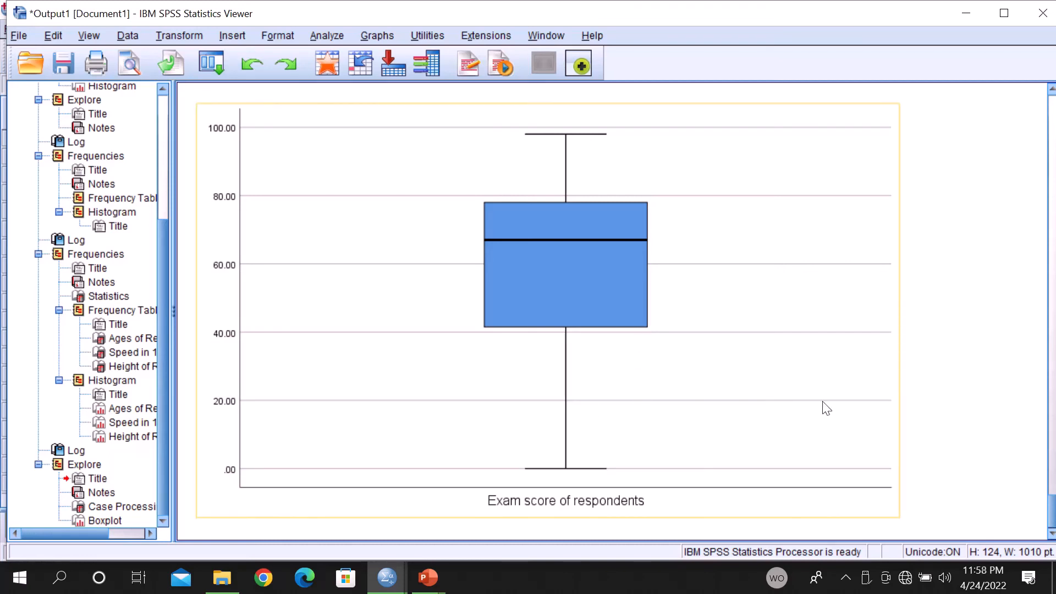
pyautogui.click(924, 218)
pyautogui.click(812, 335)
pyautogui.click(959, 423)
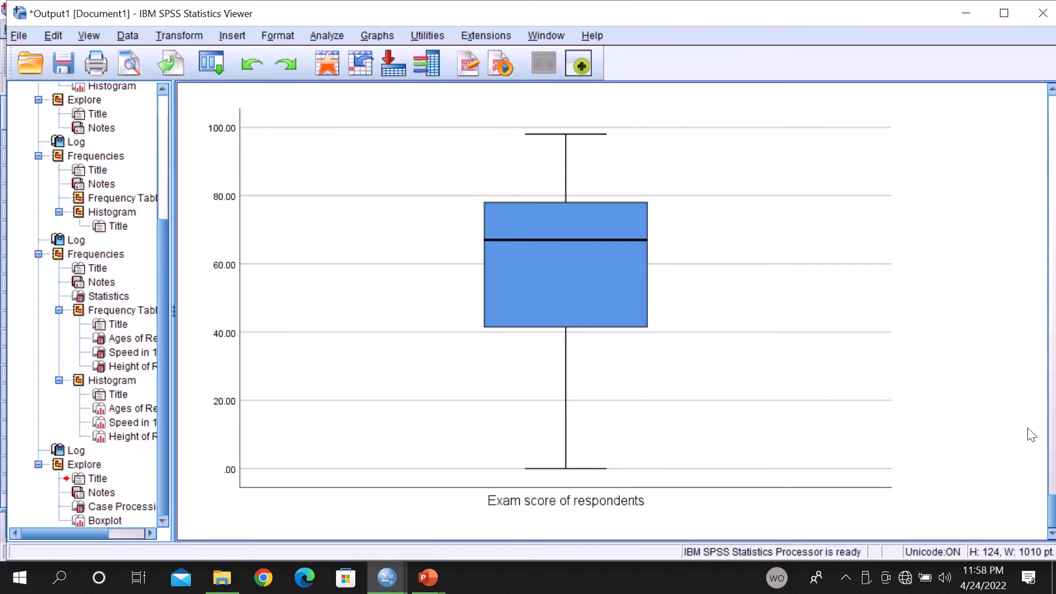
pyautogui.moveTo(1055, 510); pyautogui.dragTo(1055, 212)
pyautogui.click(451, 384)
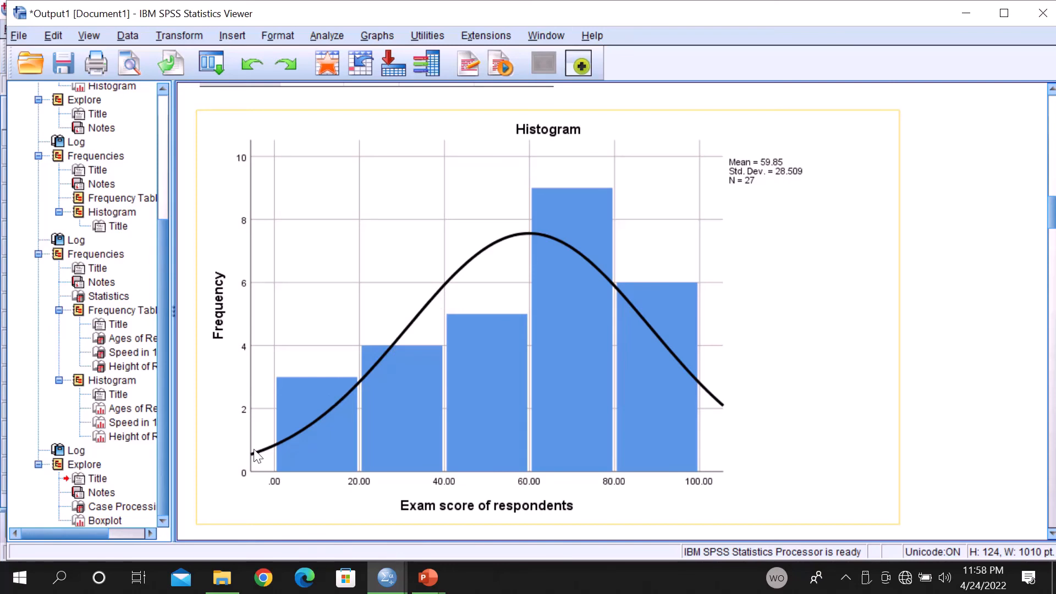
pyautogui.moveTo(1052, 215); pyautogui.dragTo(1047, 529)
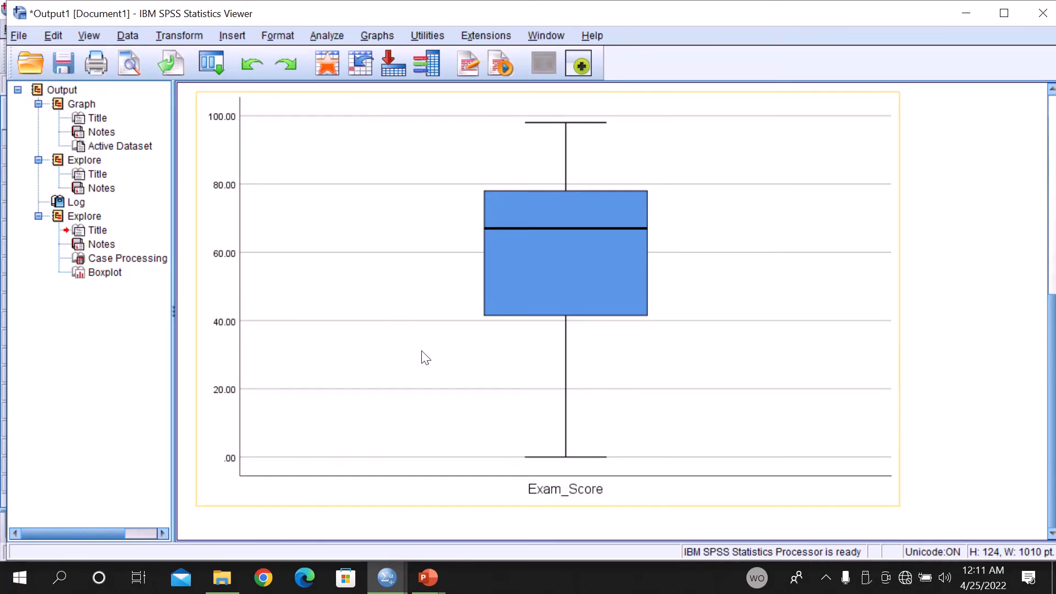
# Step: Set up a simple boxplot with summaries of separate variables, adding Age, Speed and Height alongside Exam_Score
pyautogui.click(380, 36)
pyautogui.moveTo(424, 96)
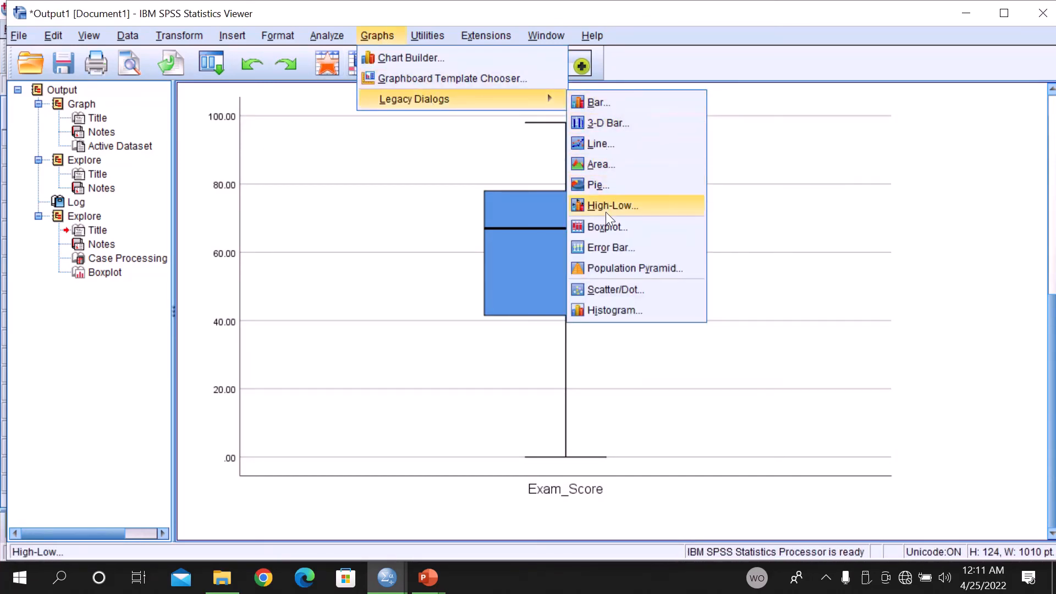
pyautogui.click(608, 227)
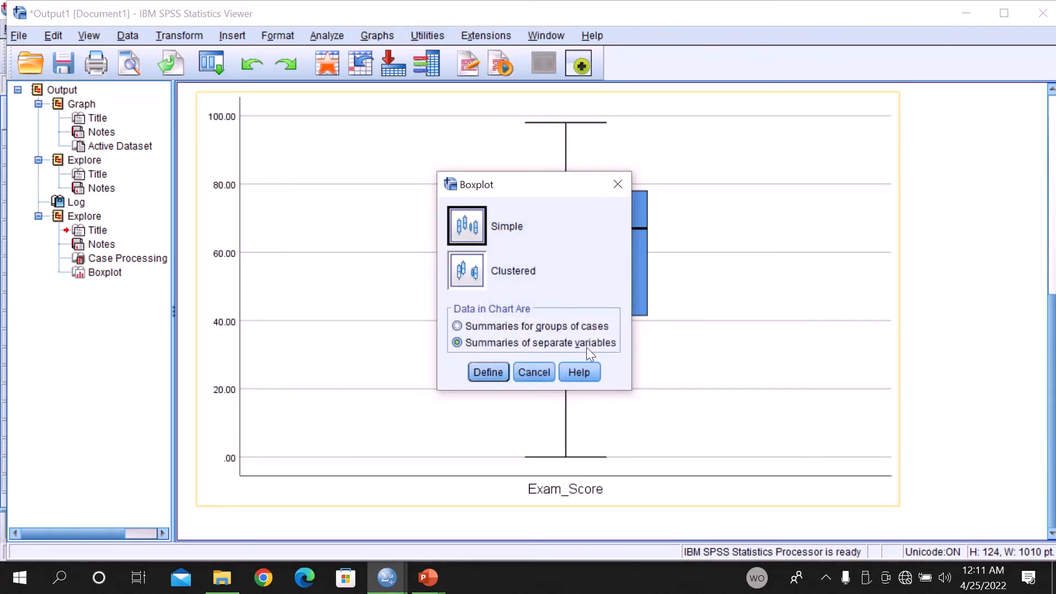
pyautogui.click(487, 372)
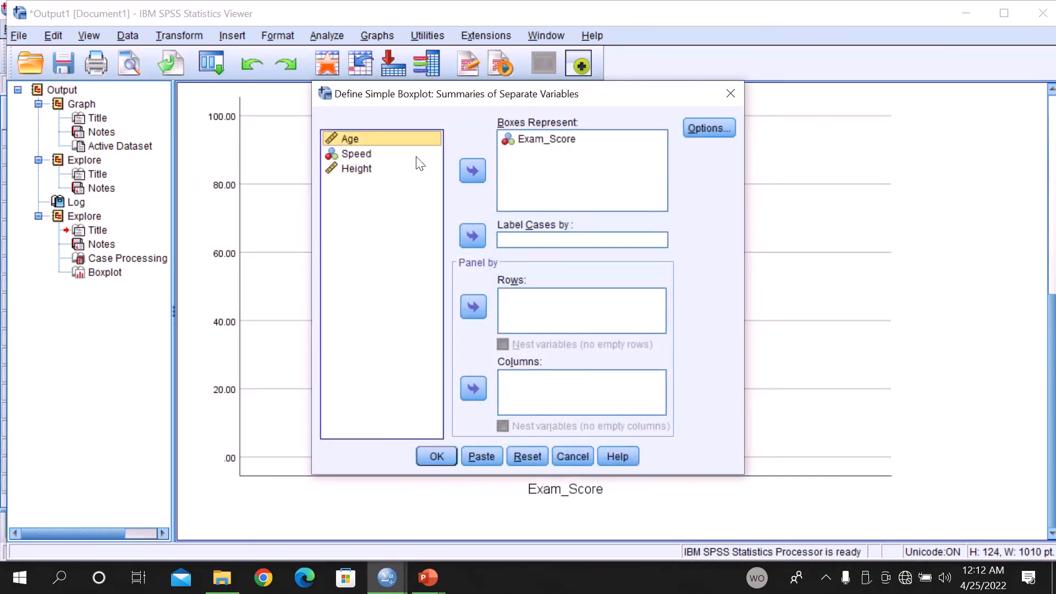
pyautogui.keyDown('shift'); pyautogui.click(372, 158); pyautogui.keyUp('shift')
pyautogui.keyDown('shift'); pyautogui.click(366, 171); pyautogui.keyUp('shift')
pyautogui.click(462, 171)
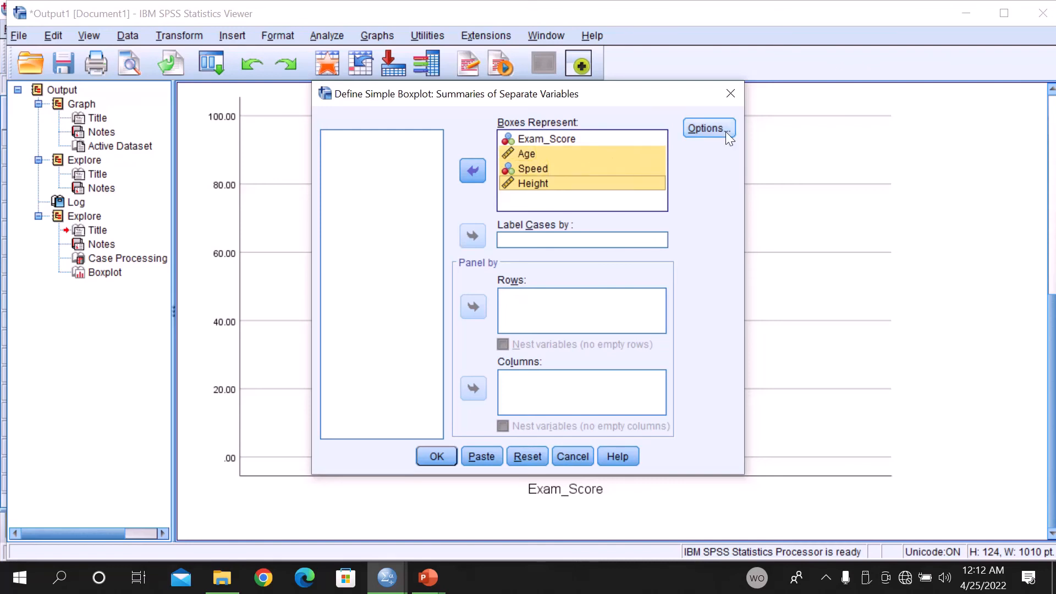
# Step: Generate the combined boxplot and examine the boxes and outliers of the four variables
pyautogui.click(437, 457)
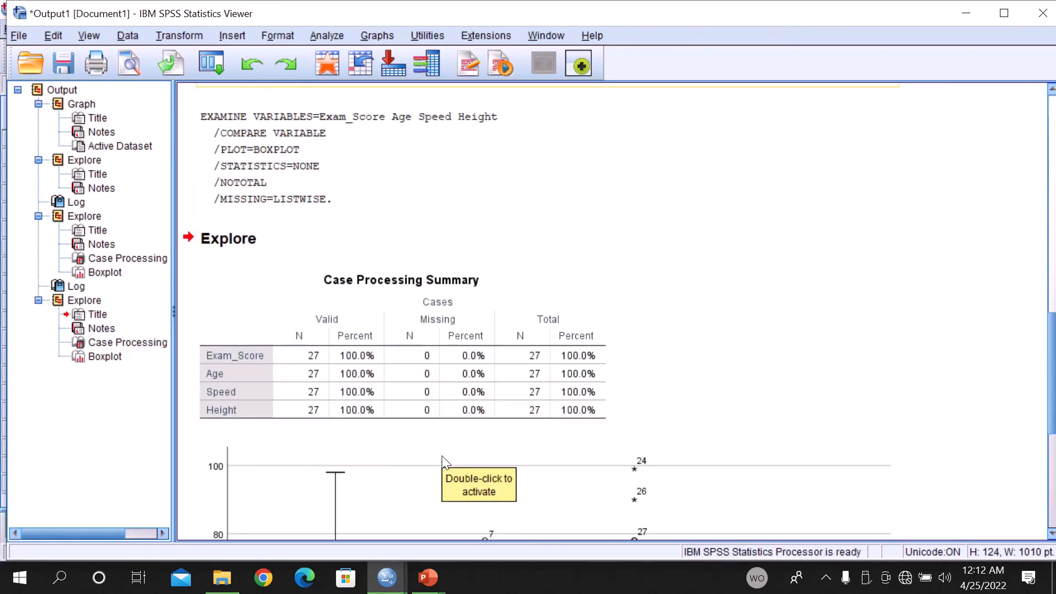
pyautogui.moveTo(1052, 344); pyautogui.dragTo(1054, 427)
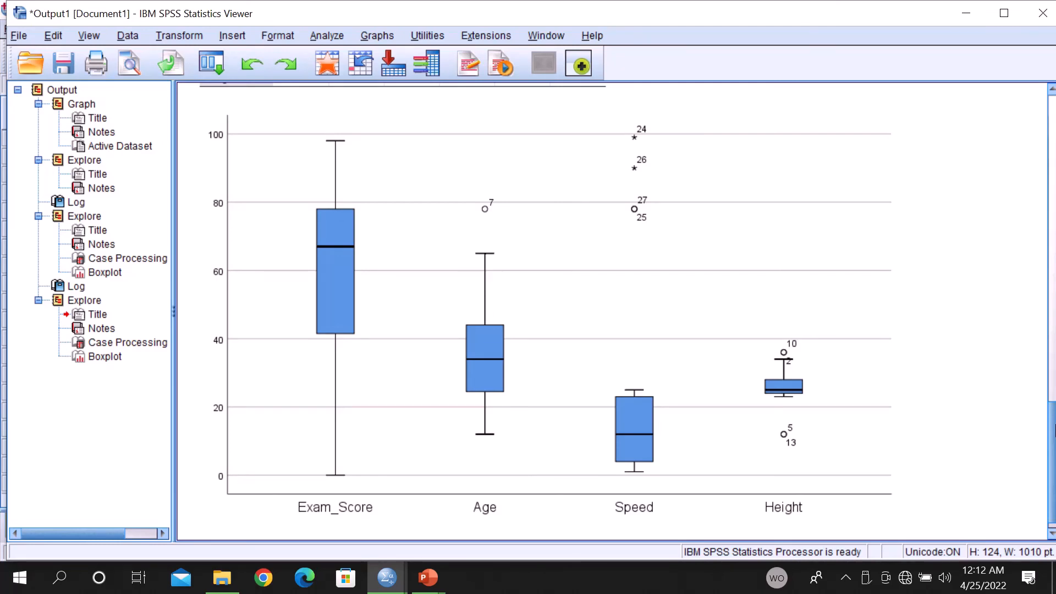
pyautogui.click(750, 443)
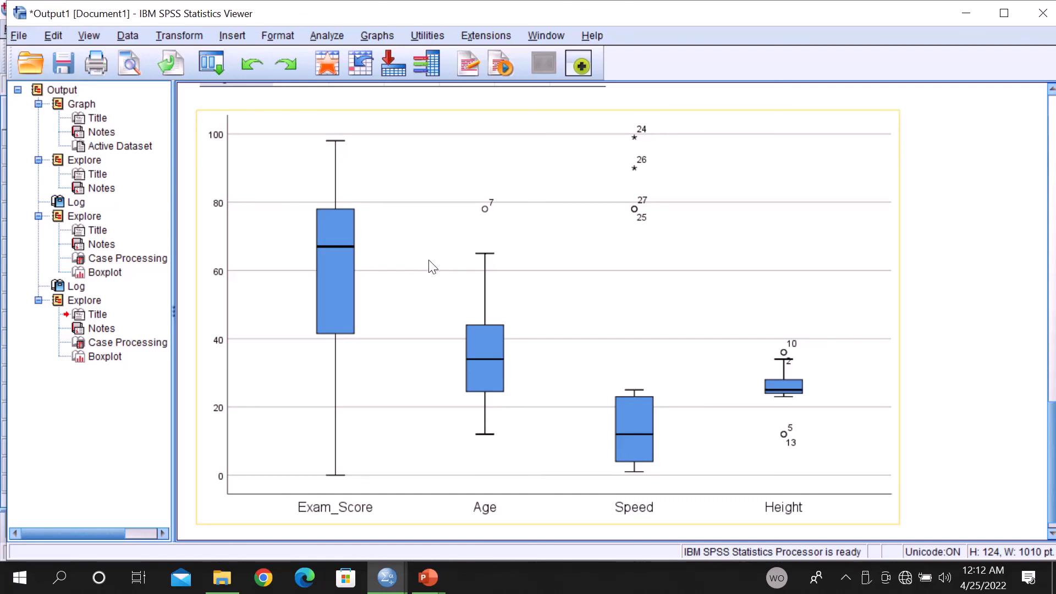
pyautogui.click(495, 256)
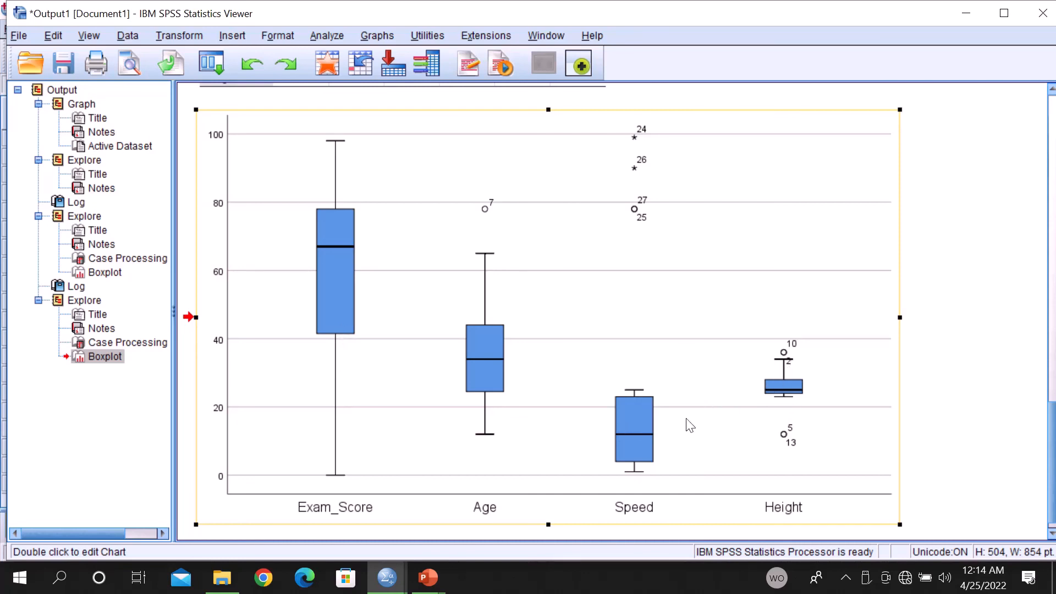
pyautogui.click(616, 415)
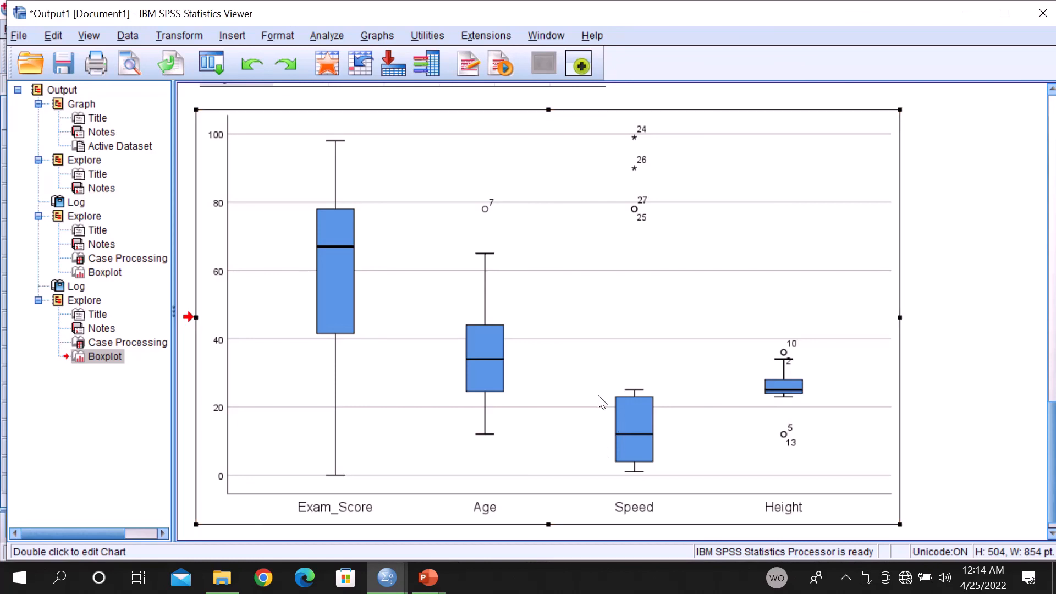